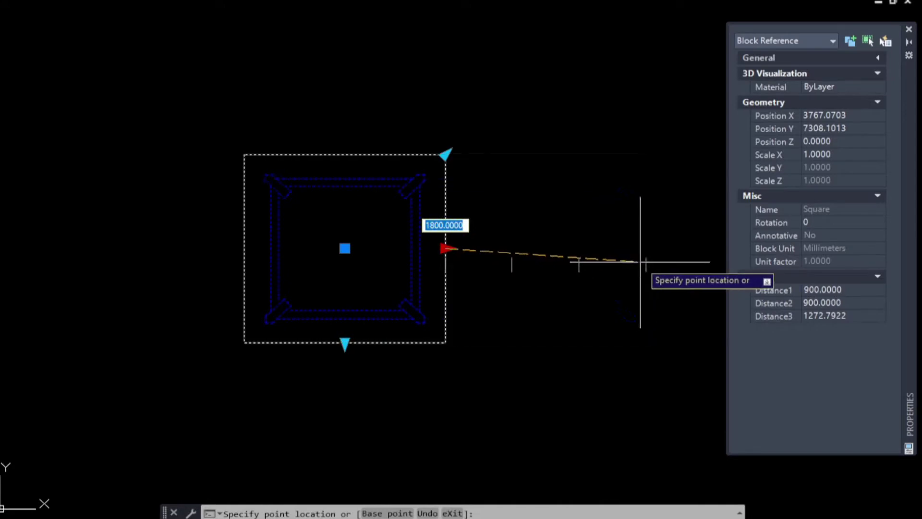
Step: Test the square table block's horizontal stretch at widths of 1200, 1500 and 1800, and return it to 900
click(510, 259)
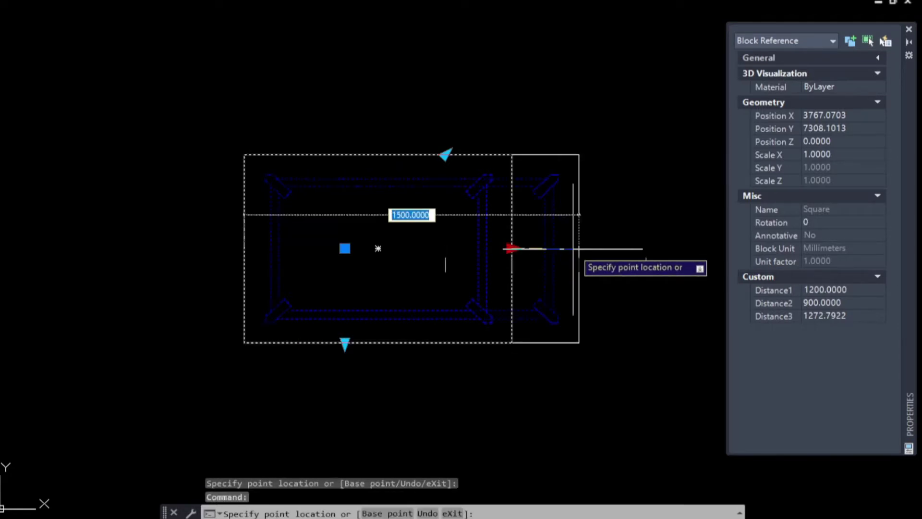
click(579, 248)
click(580, 247)
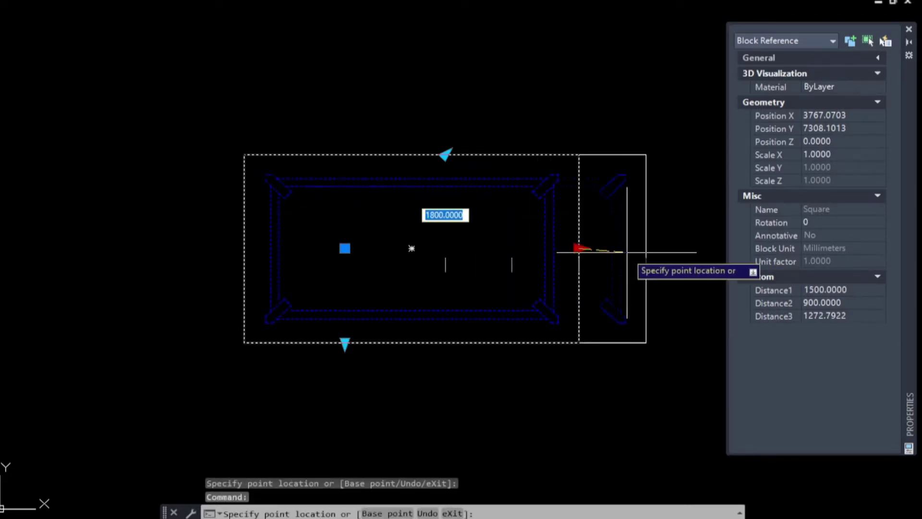
click(644, 248)
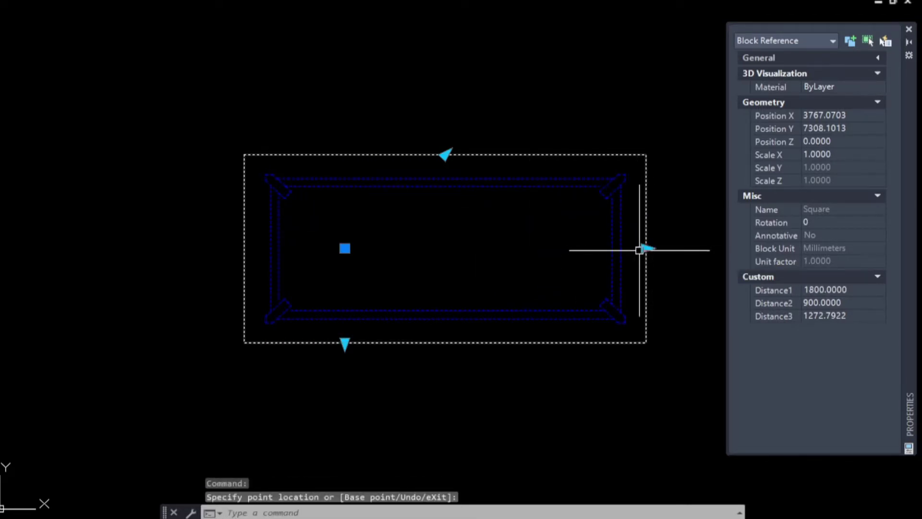
click(641, 249)
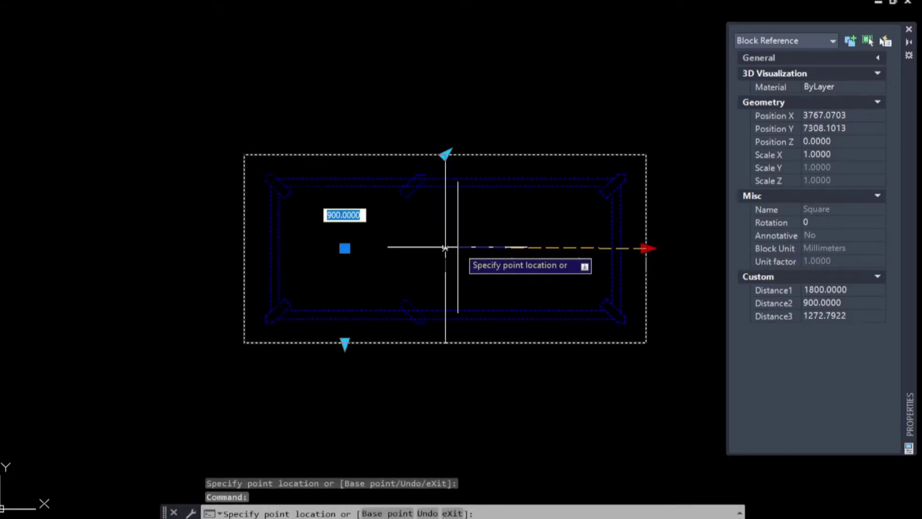
click(445, 247)
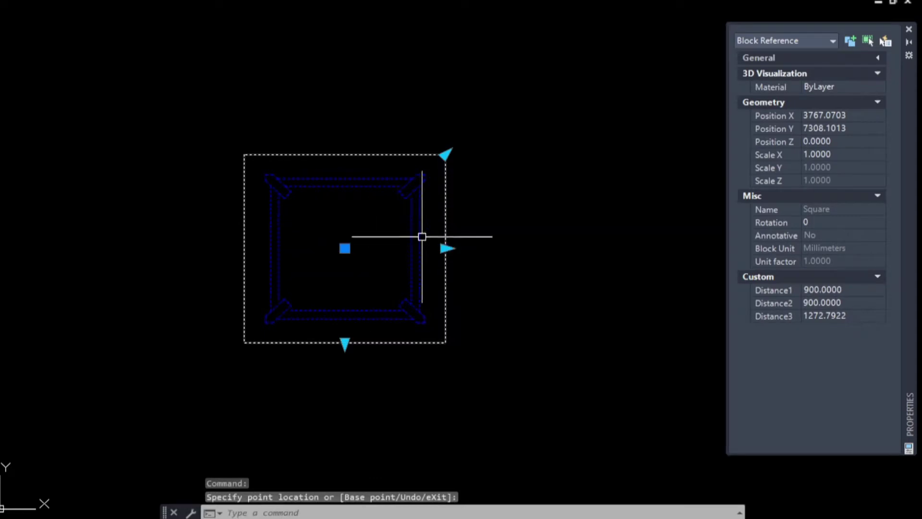
click(446, 248)
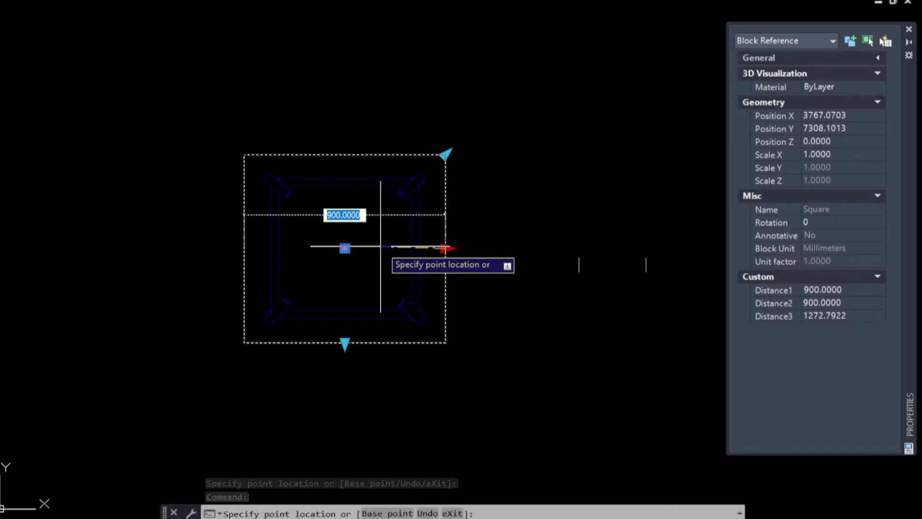
key(Escape)
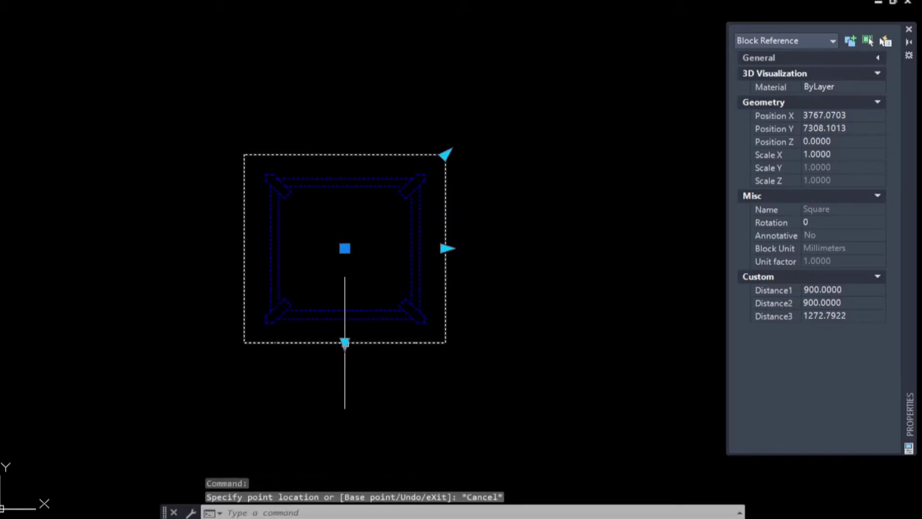
Step: Test the block's vertical stretch at 750 and return it to 900, and try stretching its upper-right corner diagonally
click(345, 342)
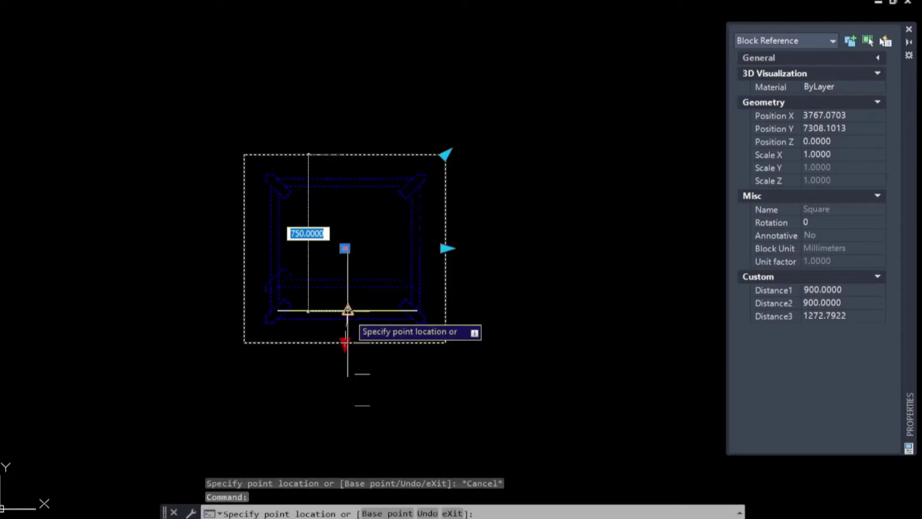
click(347, 309)
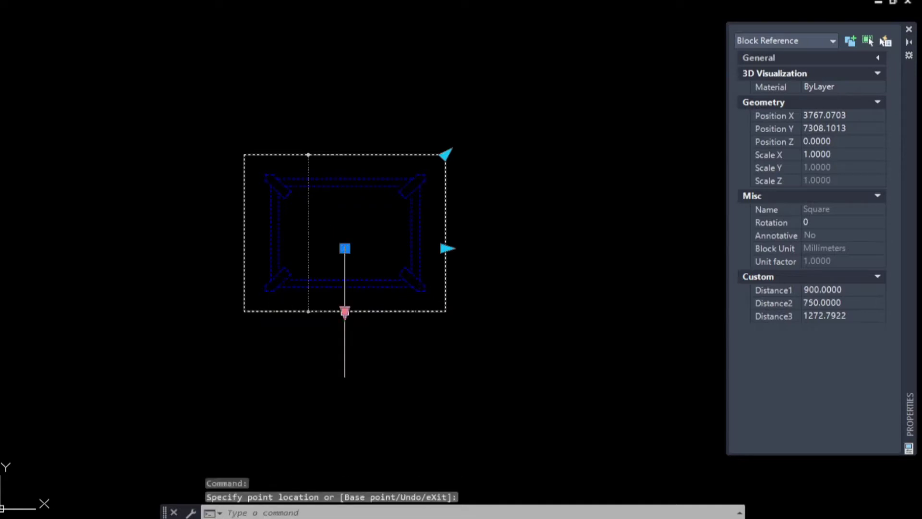
click(345, 311)
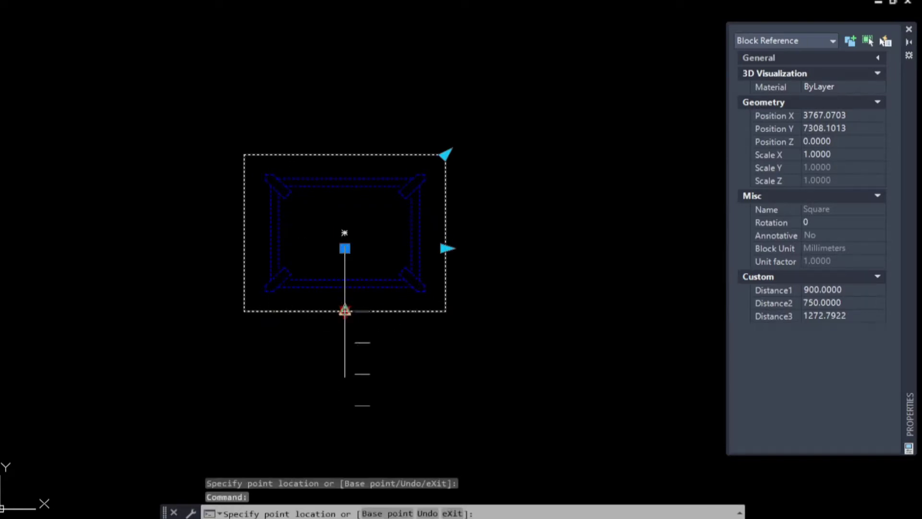
click(343, 342)
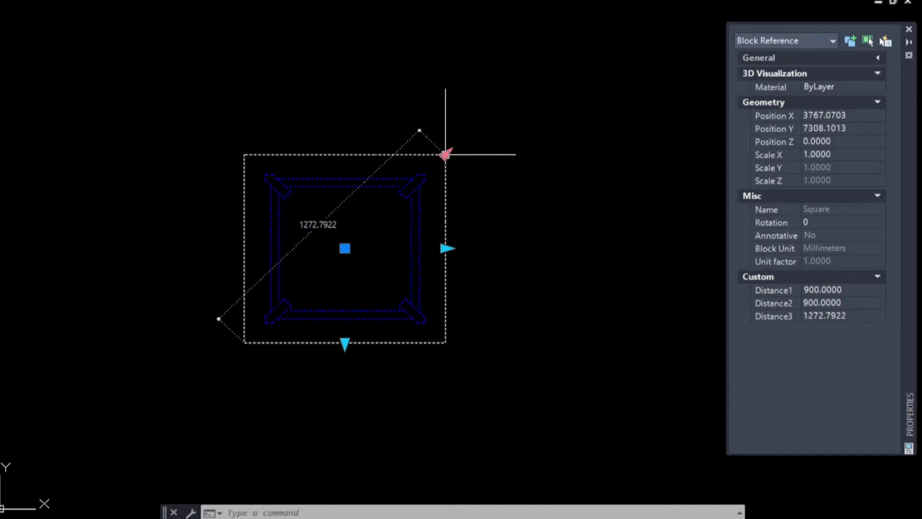
click(445, 154)
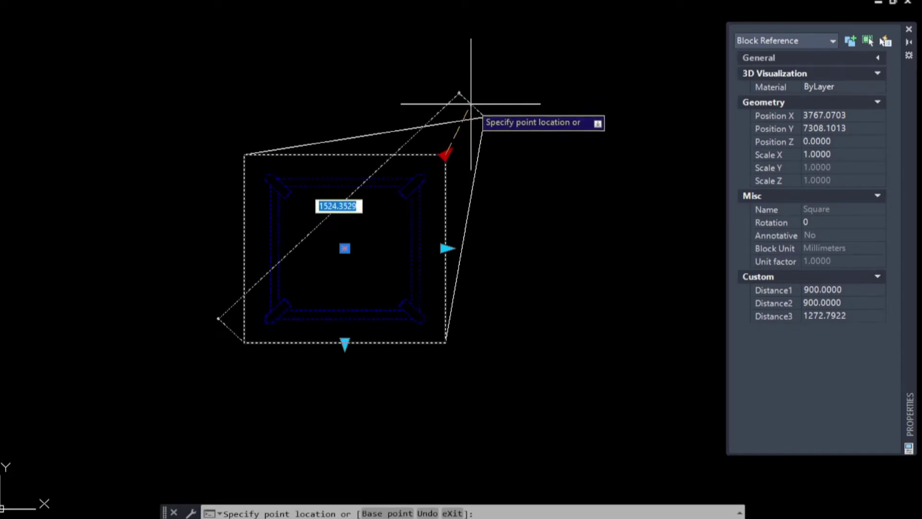
key(Escape)
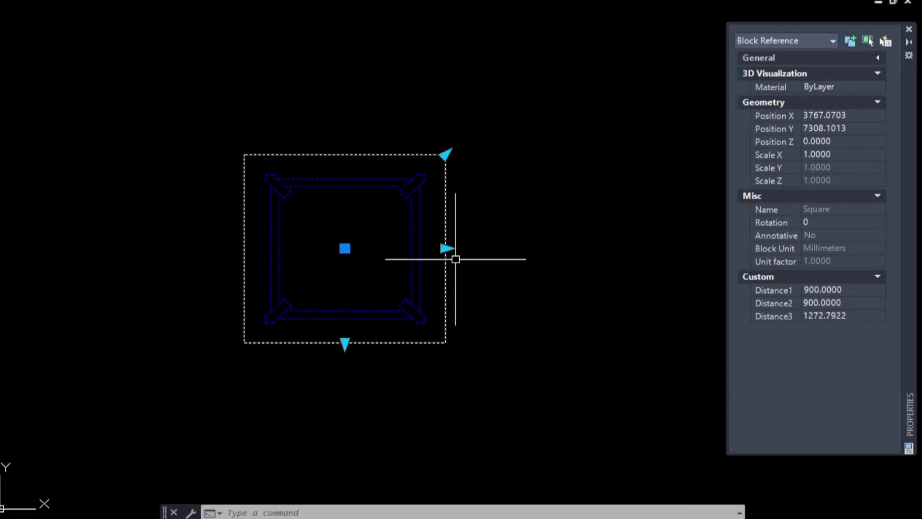
Step: Open the Square block's definition for editing in the Block Editor
mouse_move(445, 286)
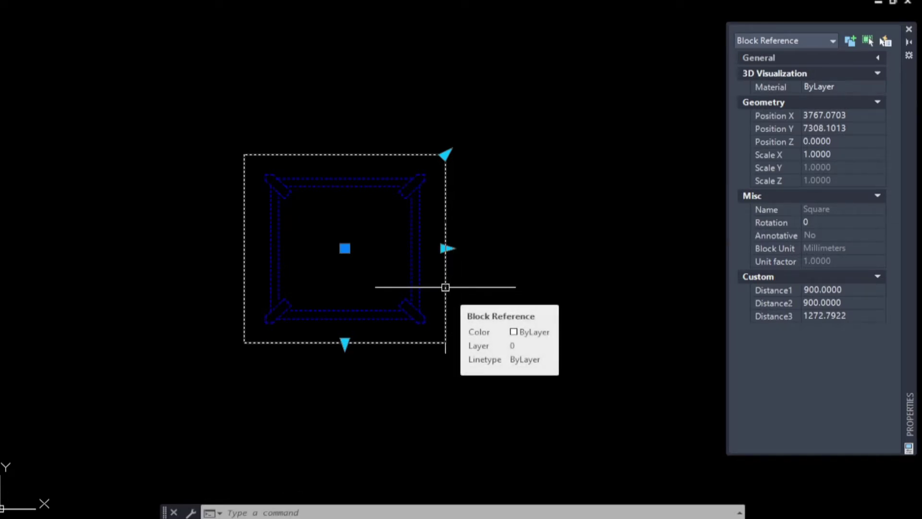
double_click(445, 286)
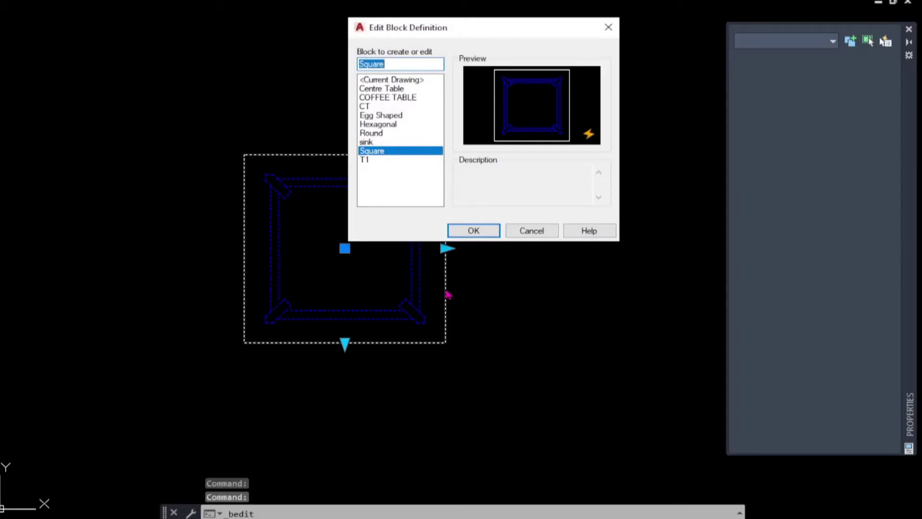
click(473, 231)
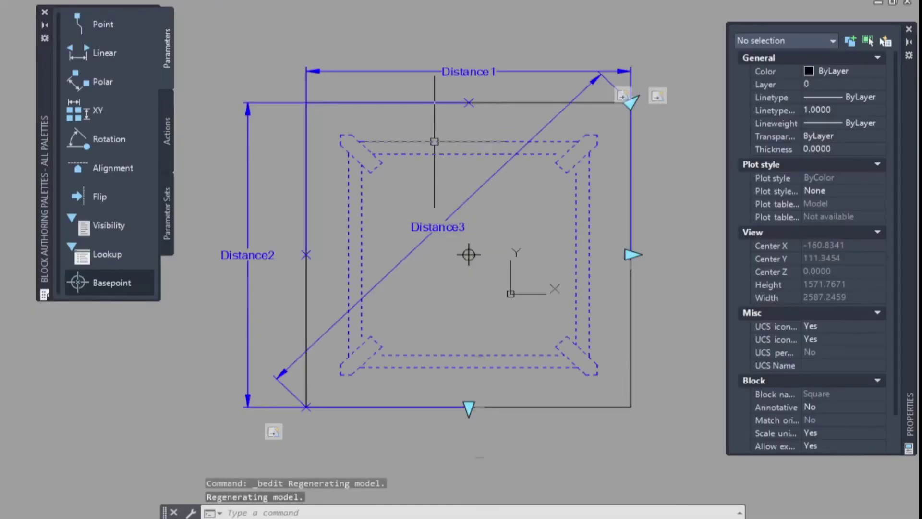
Step: Delete the block's existing Distance1, Distance2 and Distance3 linear parameters
click(479, 72)
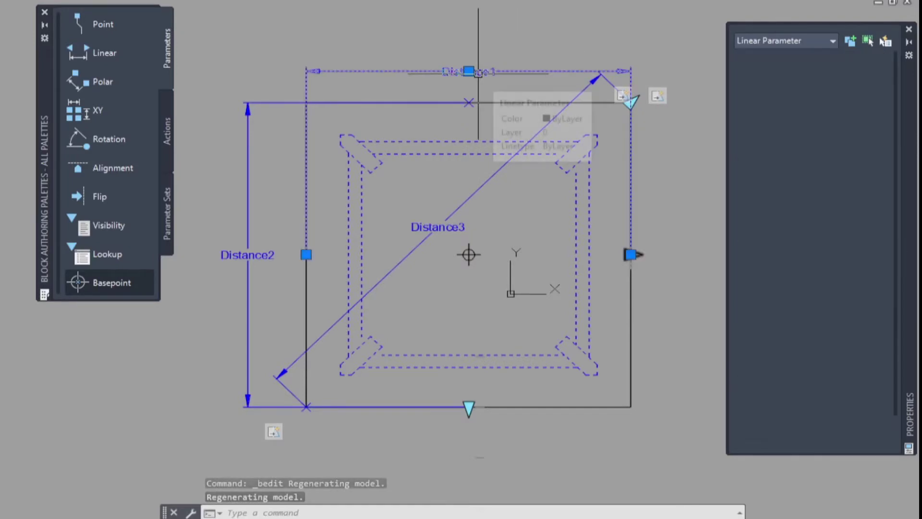
click(274, 102)
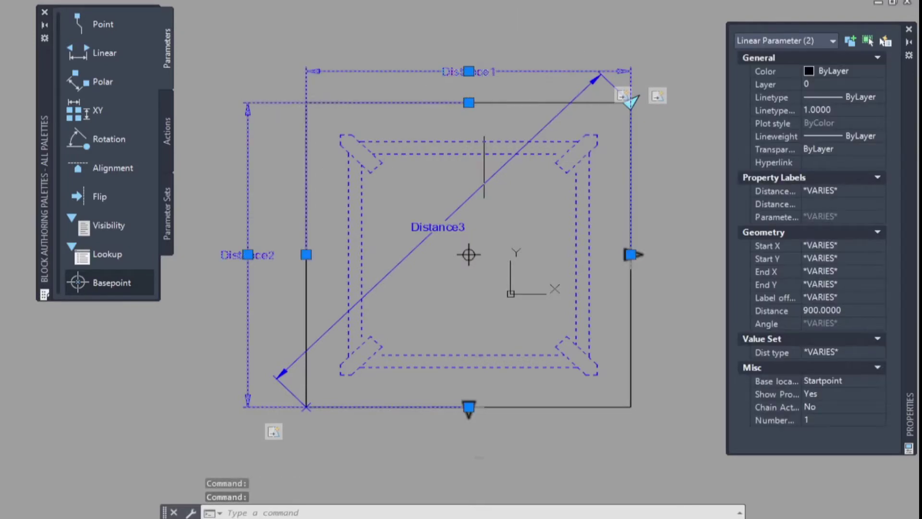
click(488, 178)
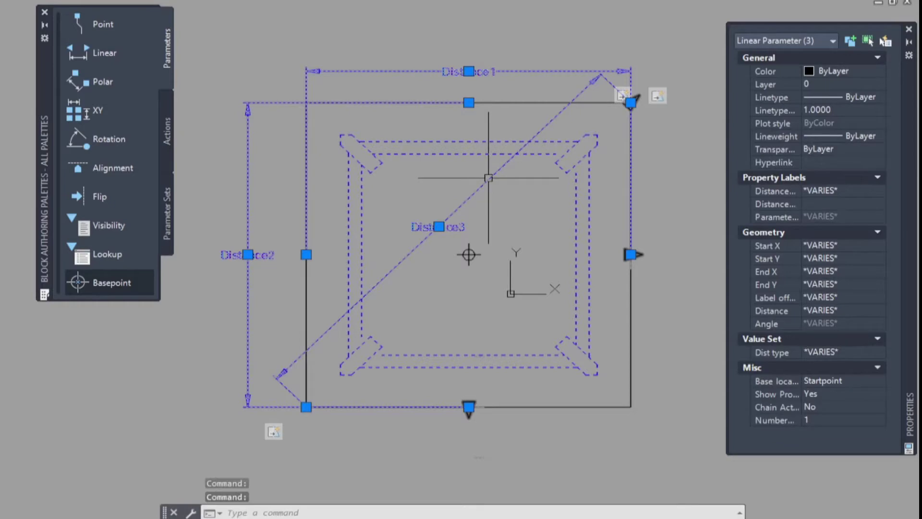
key(Delete)
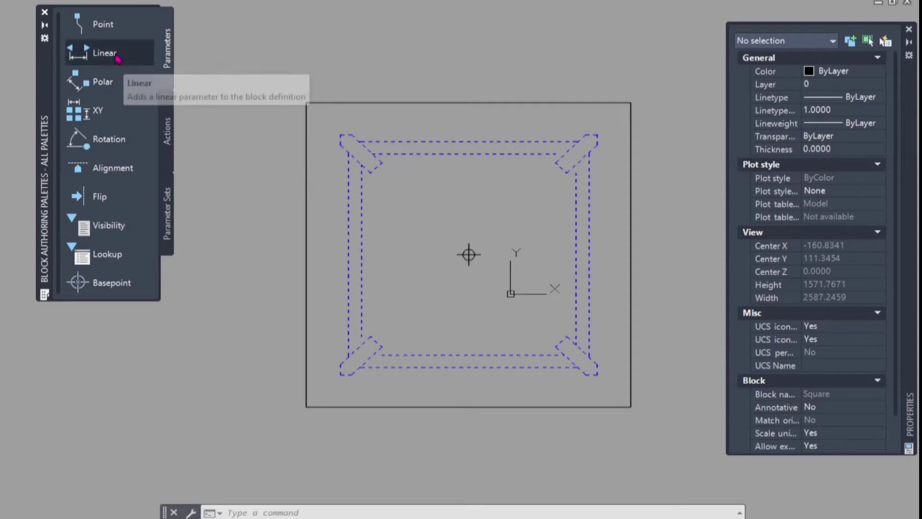
Step: Add a horizontal linear parameter between the midpoints of the table's left and right edges, with its label above the table
click(90, 58)
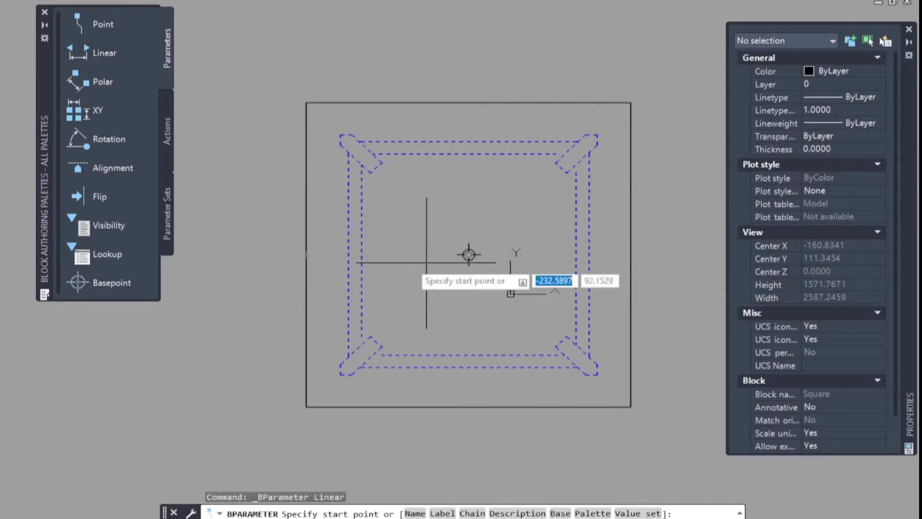
click(306, 254)
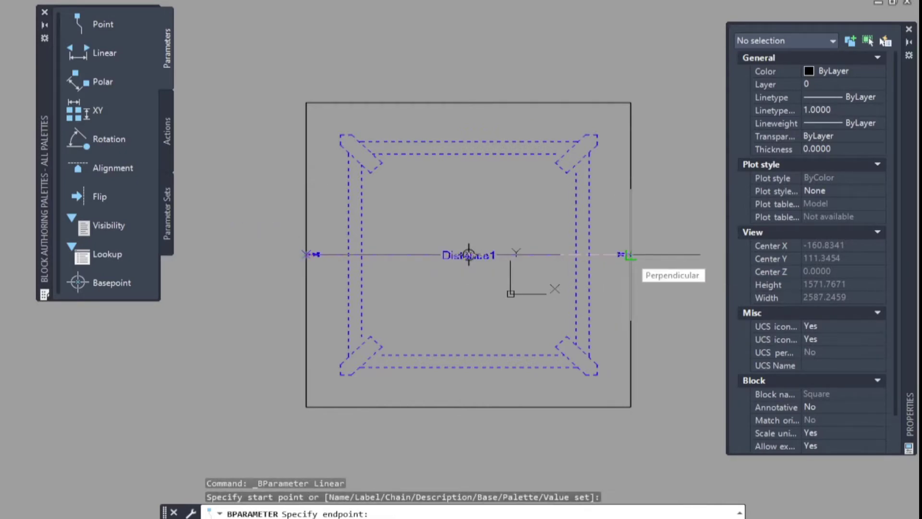
click(629, 254)
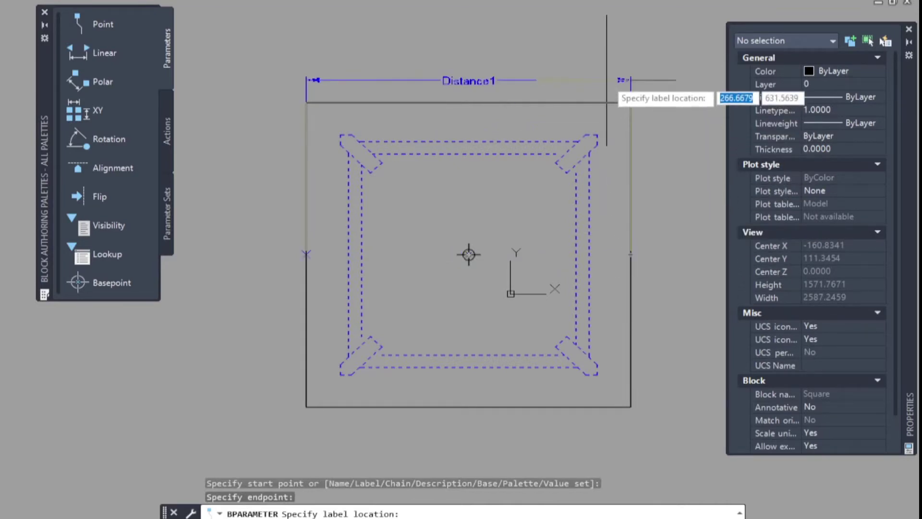
click(606, 80)
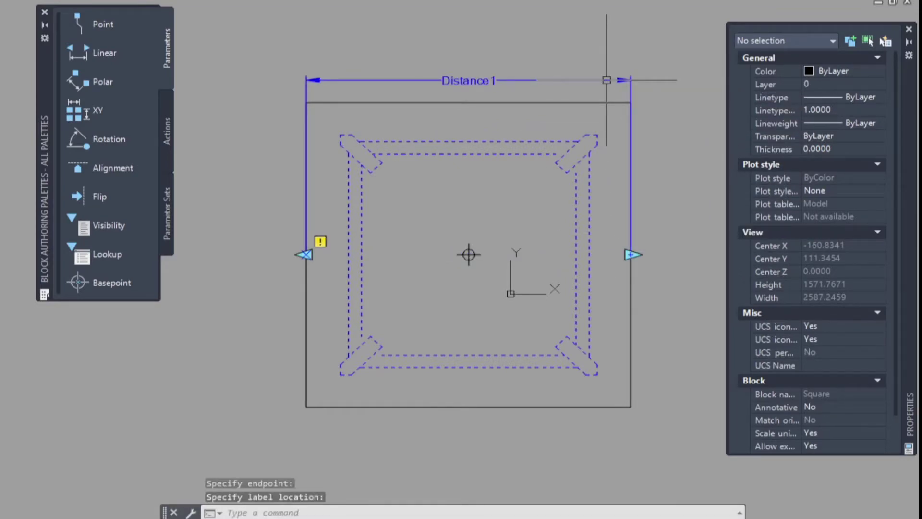
mouse_move(320, 238)
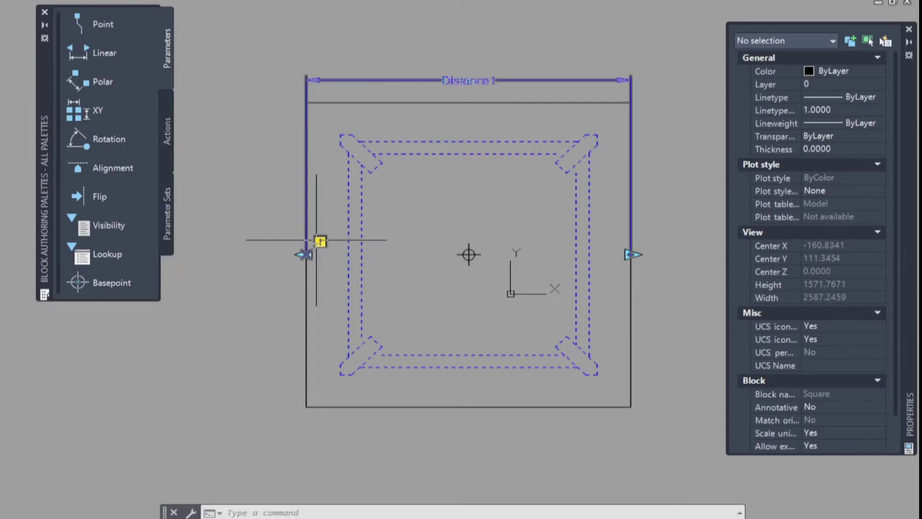
Step: Add a vertical linear parameter between the midpoints of the table's top and bottom edges, with its label left of the table
click(88, 54)
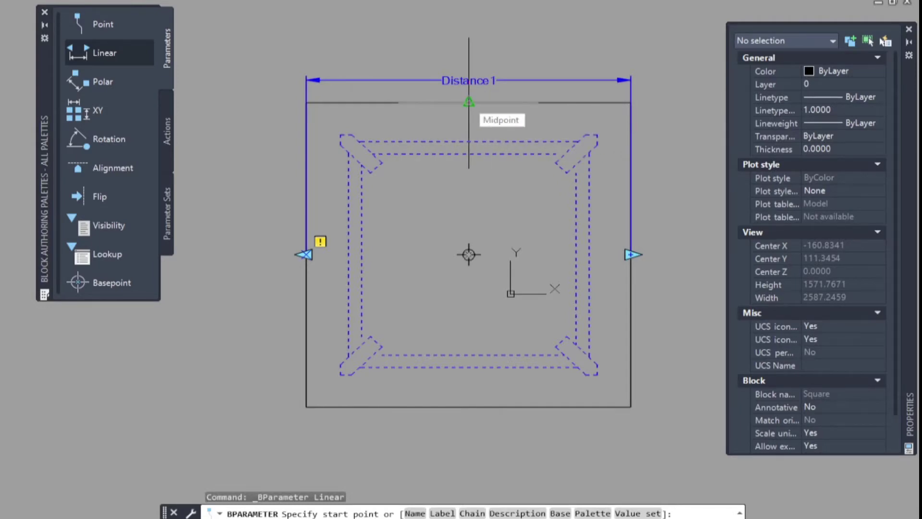
click(469, 102)
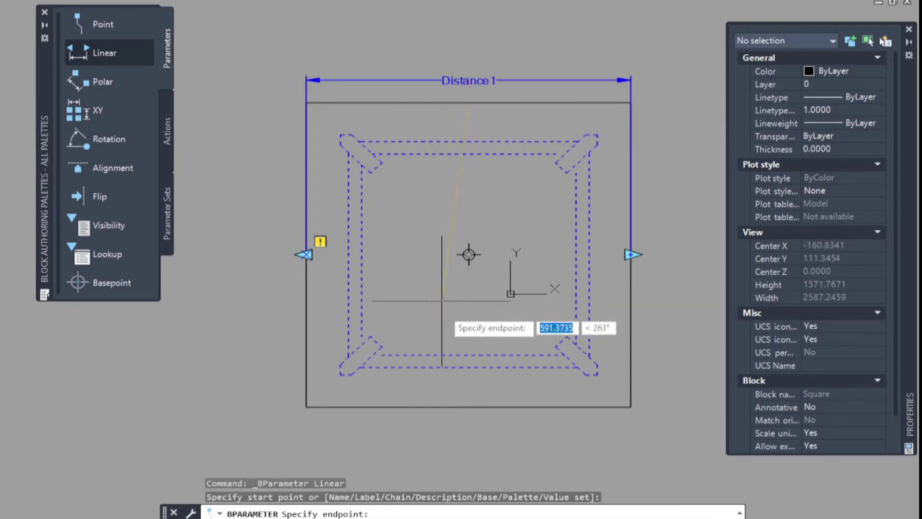
click(469, 407)
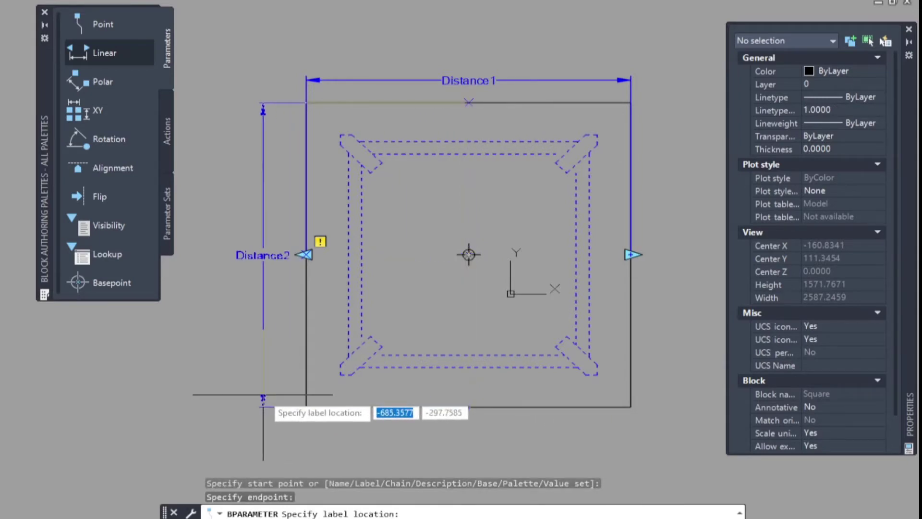
click(246, 391)
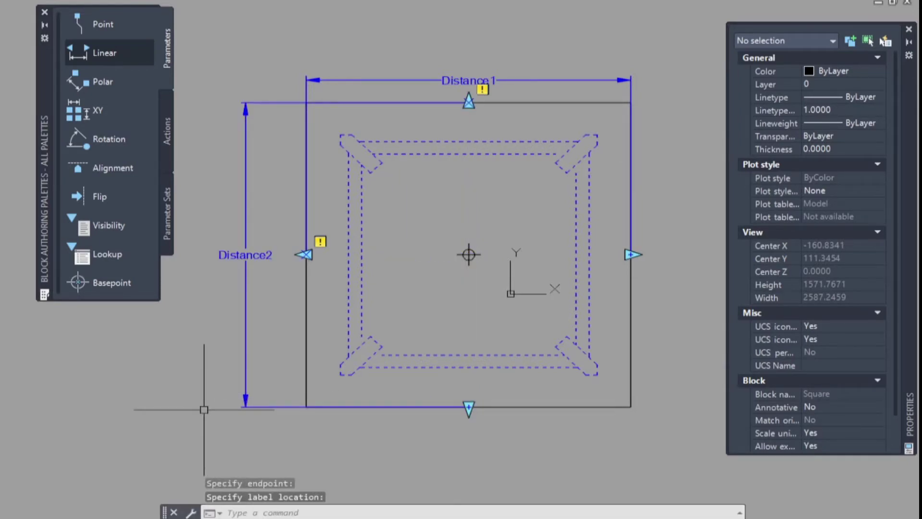
Step: Add a diagonal linear parameter from the table's upper-left corner to its lower-right corner, with its label offset to the upper right
click(105, 53)
click(306, 103)
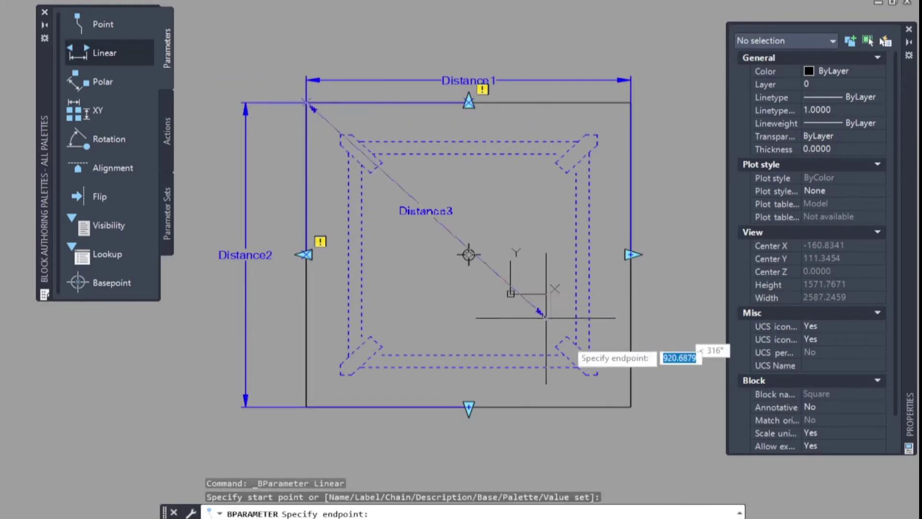
click(631, 407)
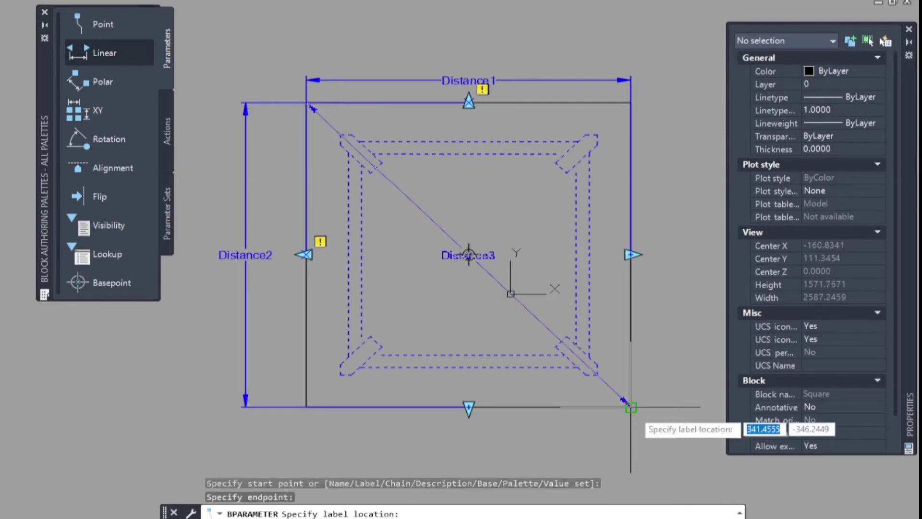
click(678, 385)
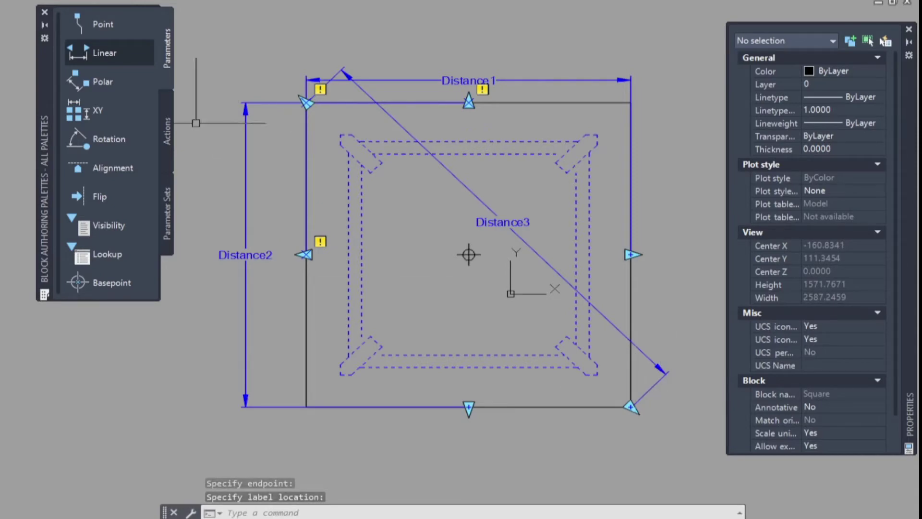
Step: Add a Stretch action to Distance1's right endpoint, with a frame enclosing the table's right side and the objects inside it selected
click(169, 132)
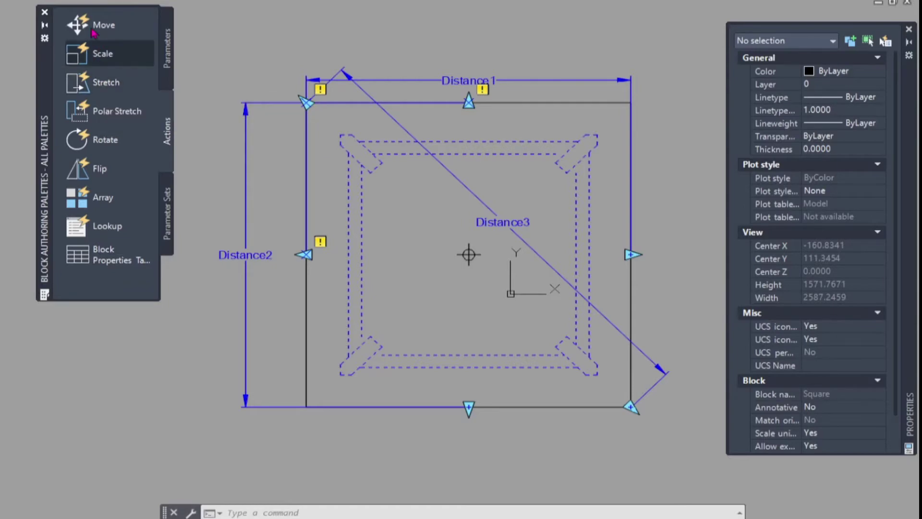
click(102, 84)
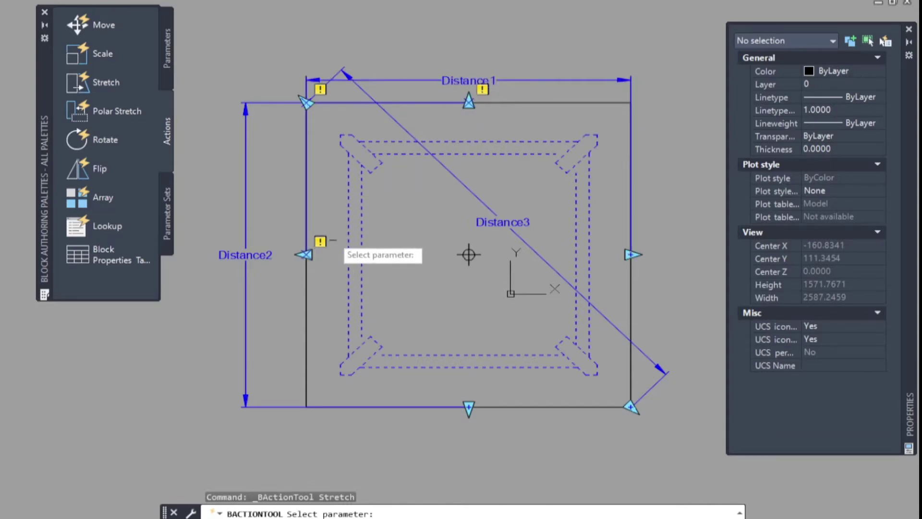
click(307, 255)
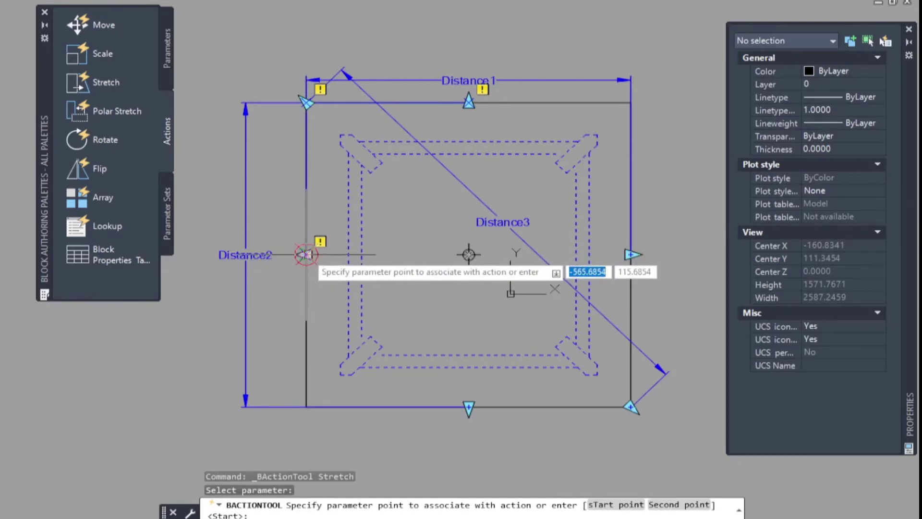
scroll(307, 266, up, 3)
scroll(302, 259, down, 3)
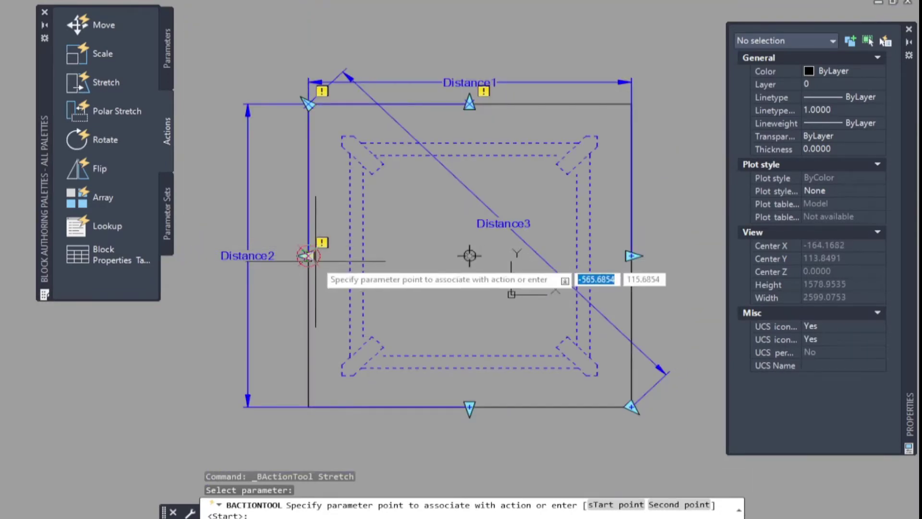
click(631, 255)
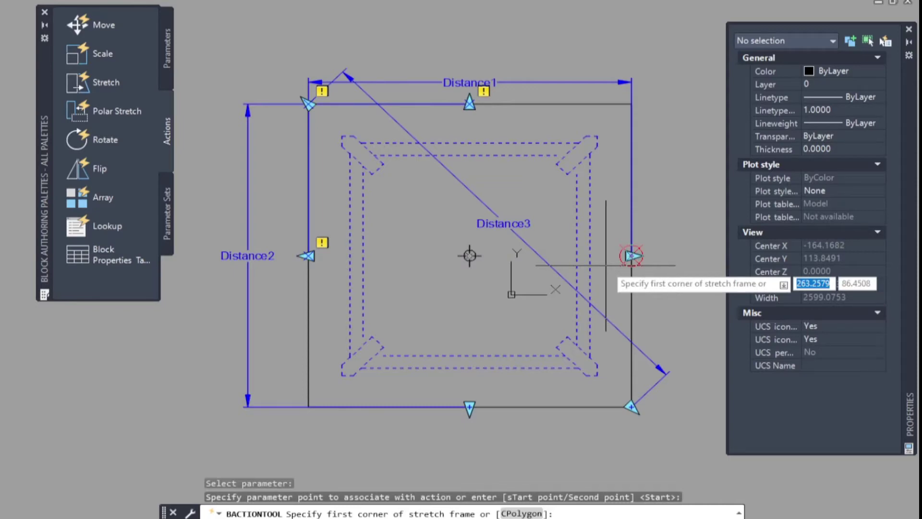
click(684, 35)
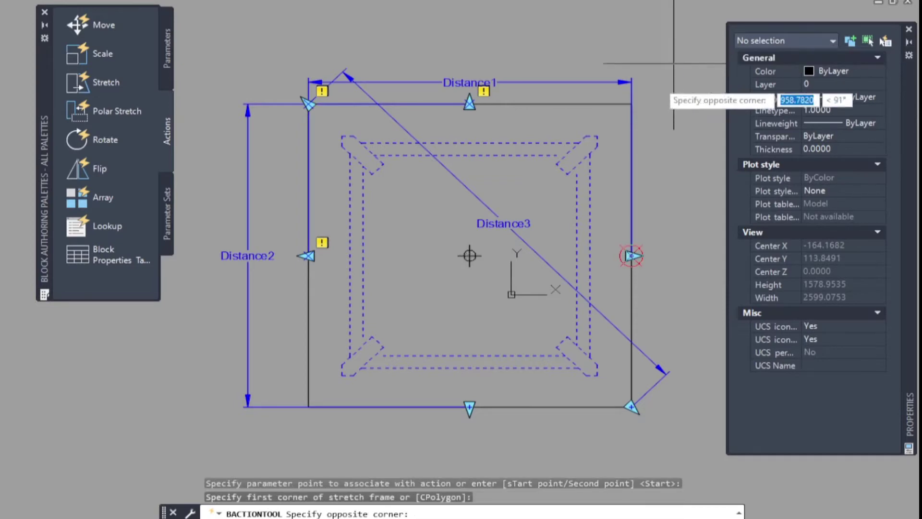
click(513, 444)
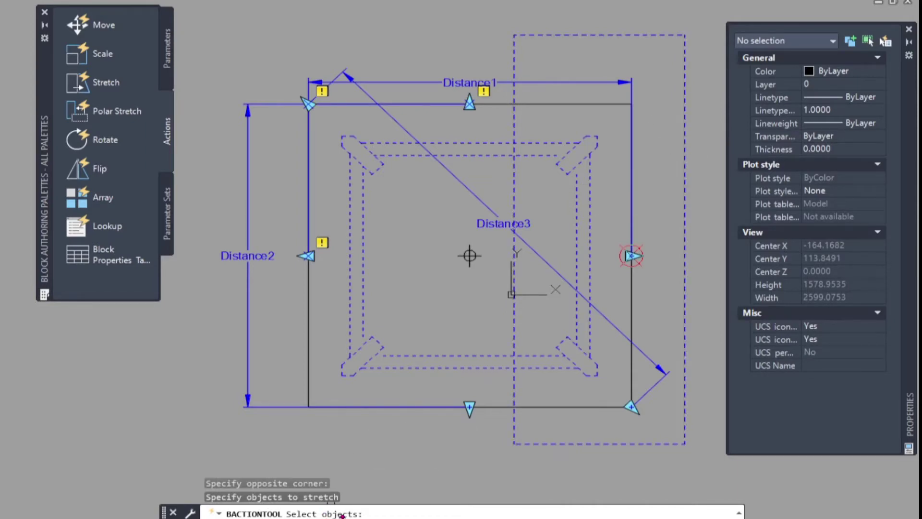
click(671, 62)
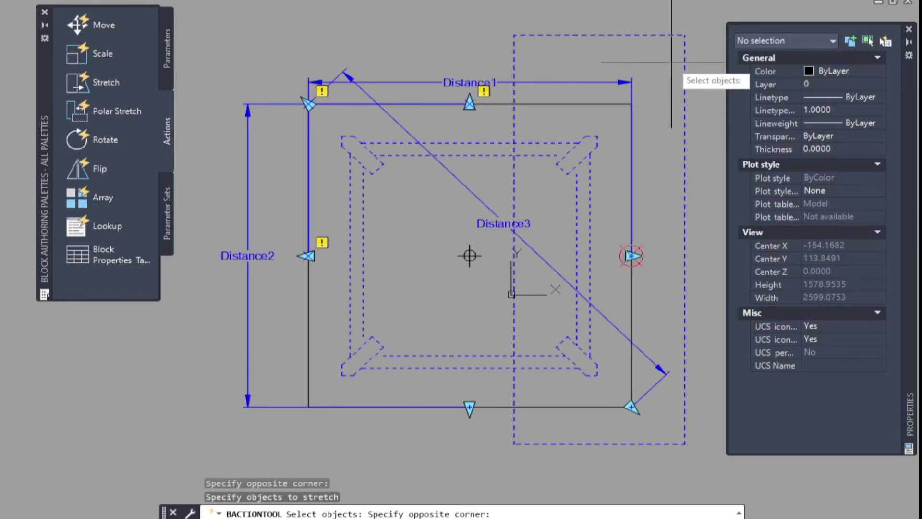
click(533, 428)
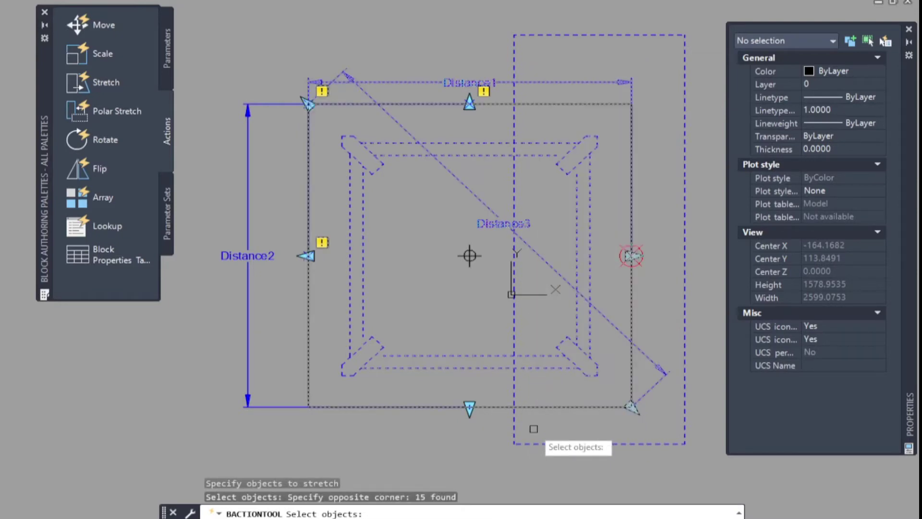
key(Return)
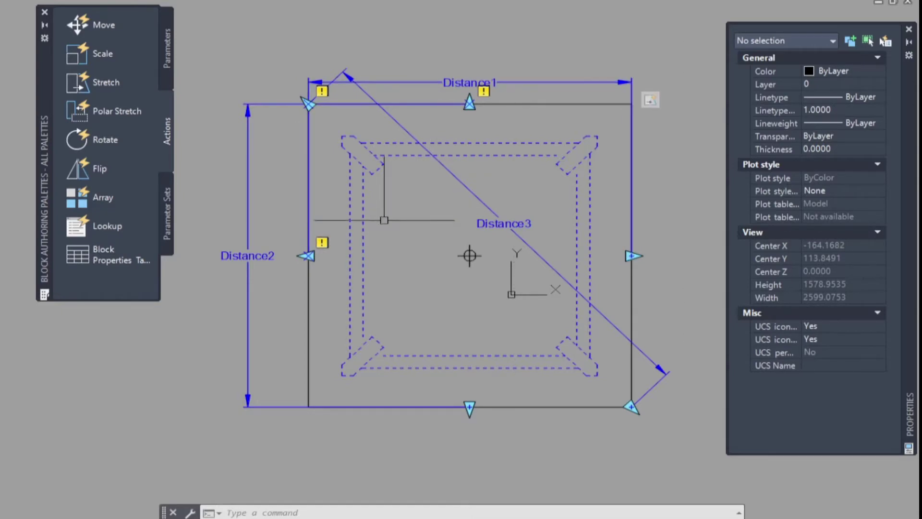
Step: Set the Distance1 parameter's number of grips to 1
click(323, 242)
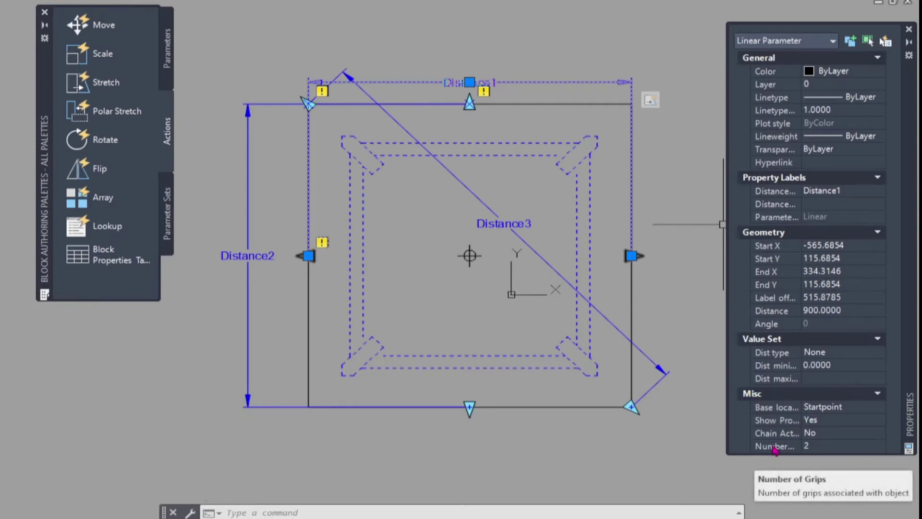
click(824, 448)
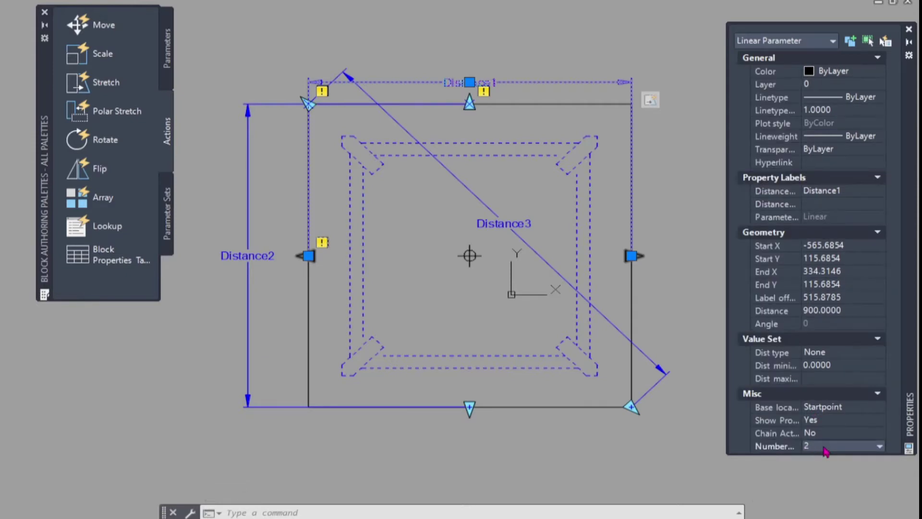
click(843, 450)
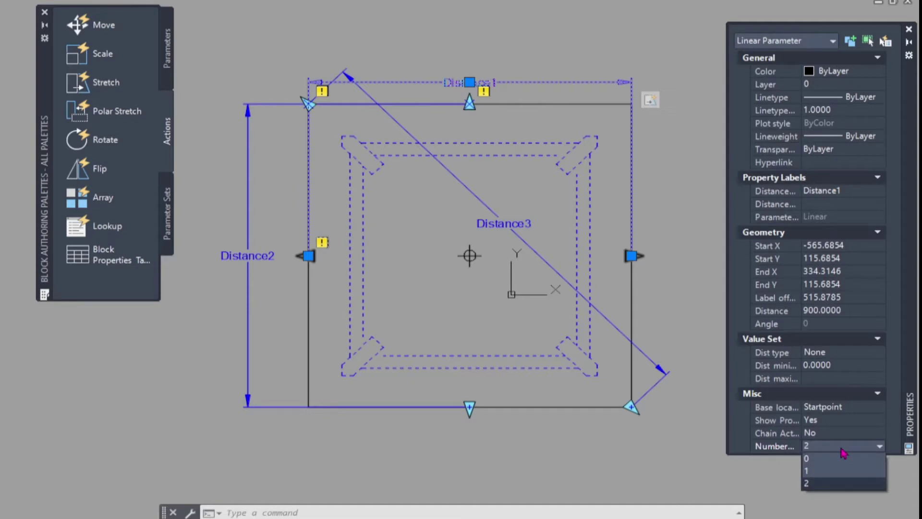
click(811, 471)
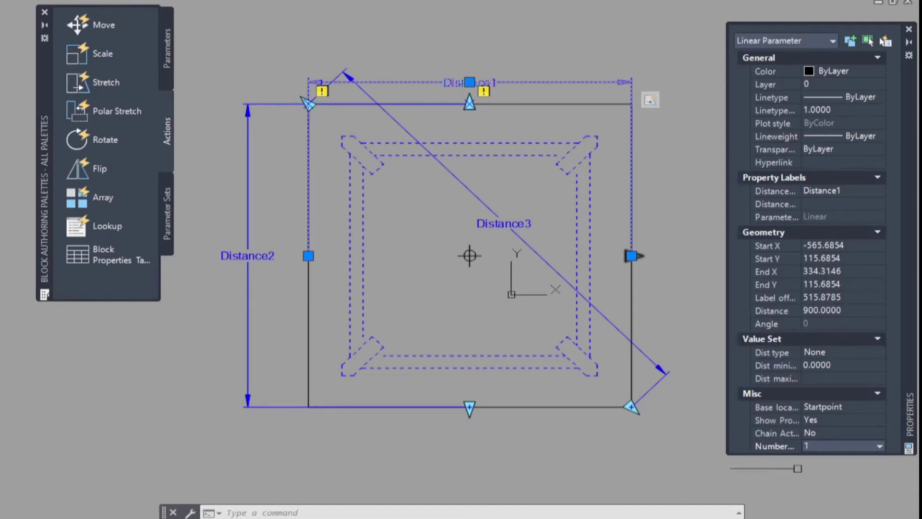
key(Escape)
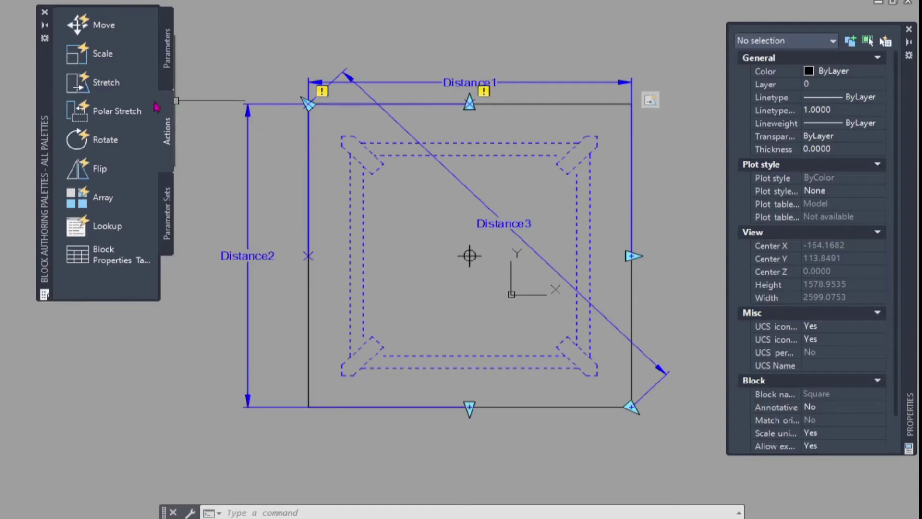
Step: Add a Stretch action to Distance2's bottom endpoint, with a frame enclosing the table's lower part and the objects inside it selected
click(106, 83)
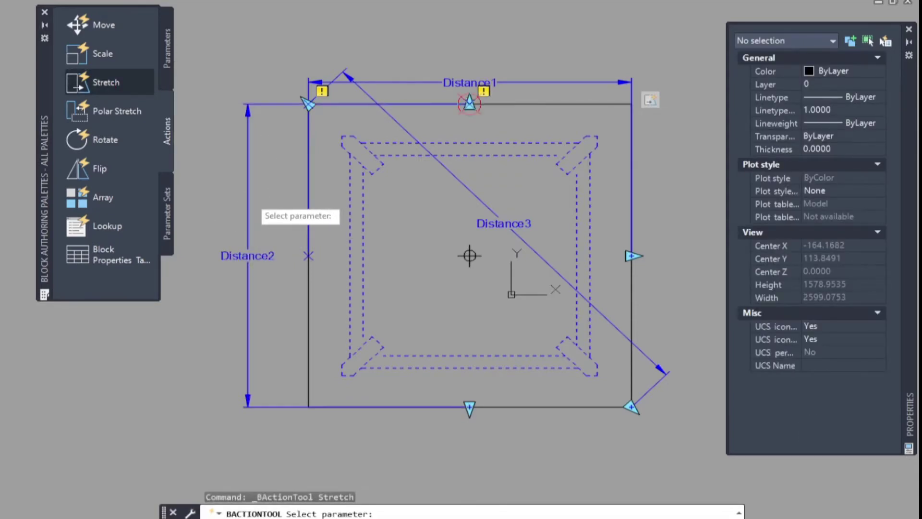
click(248, 198)
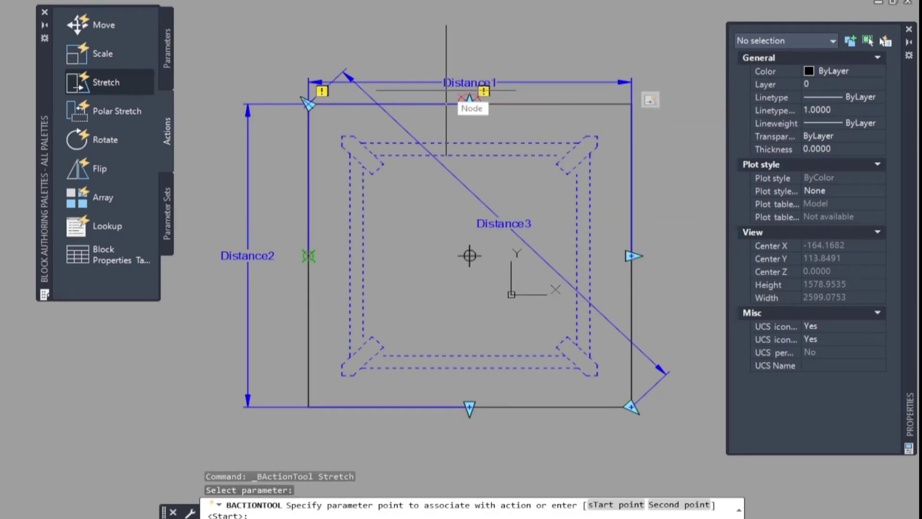
click(470, 406)
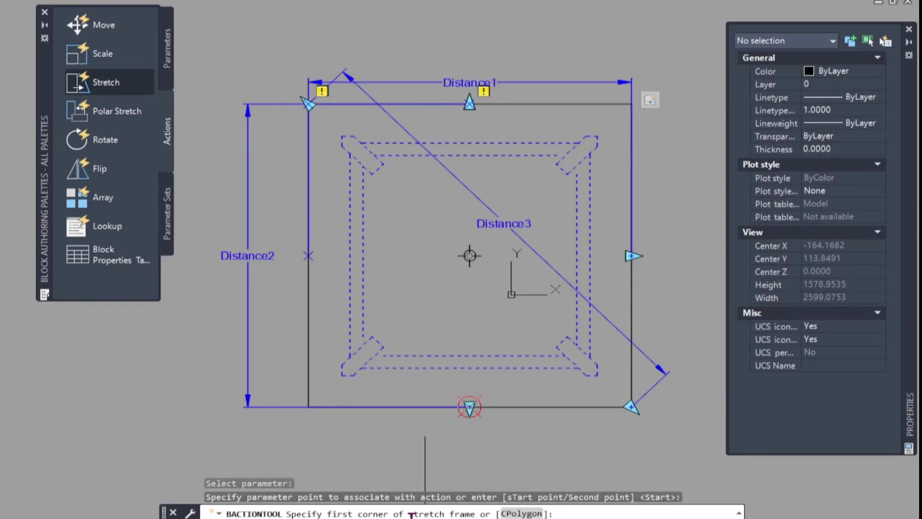
click(697, 473)
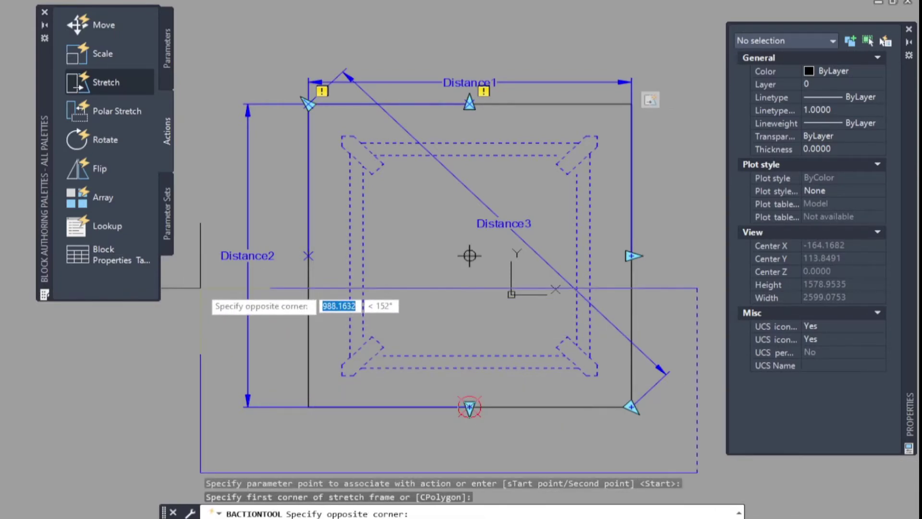
click(200, 288)
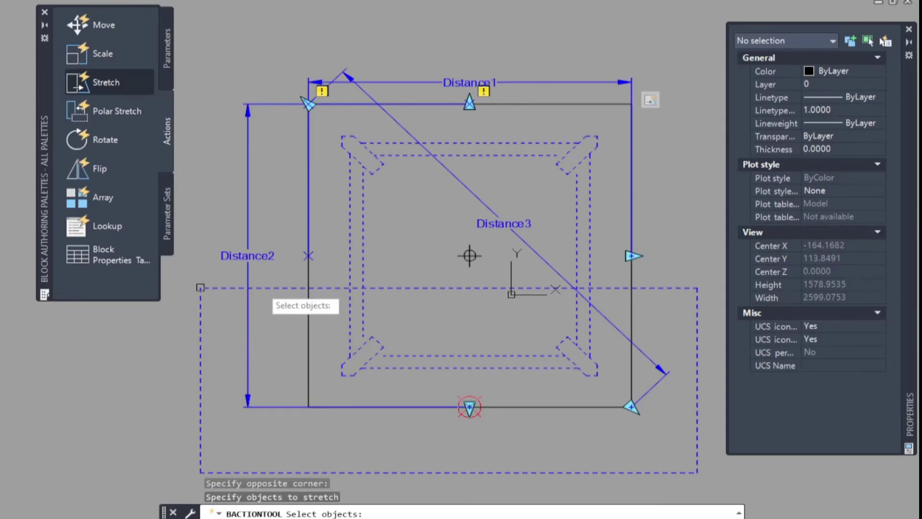
click(382, 356)
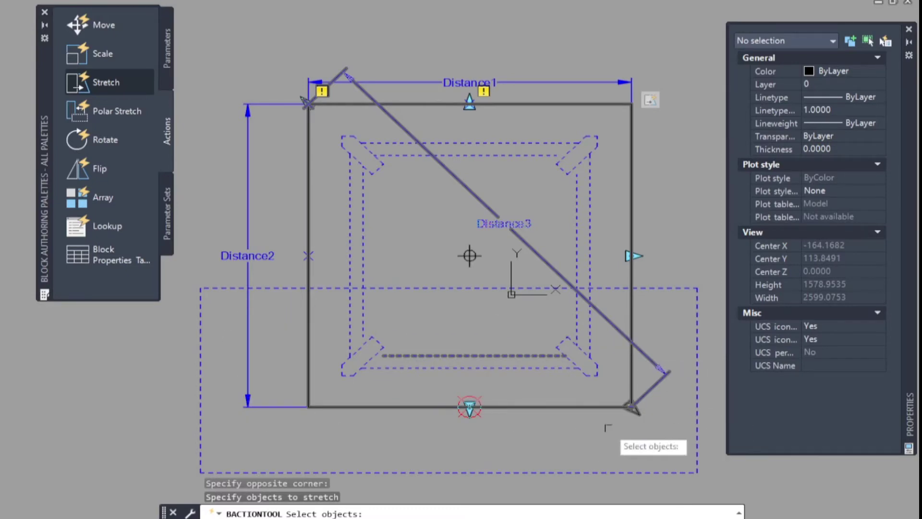
click(671, 447)
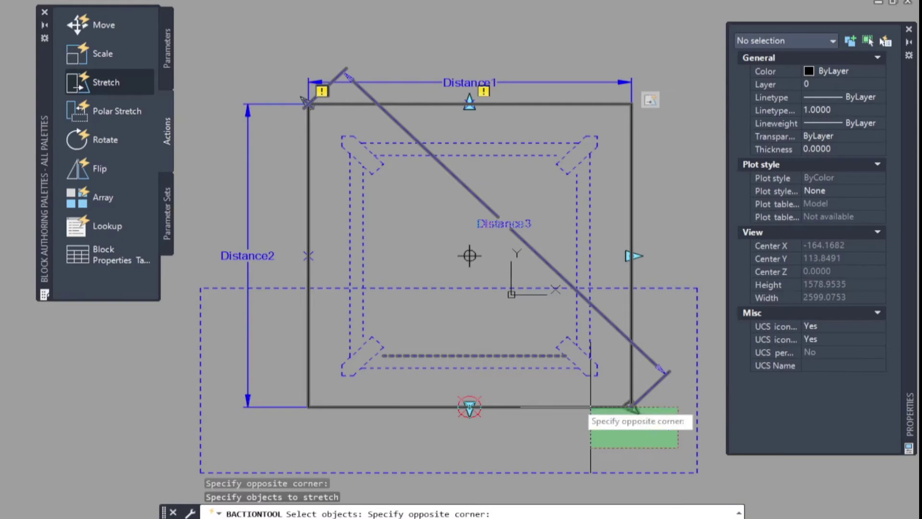
click(210, 310)
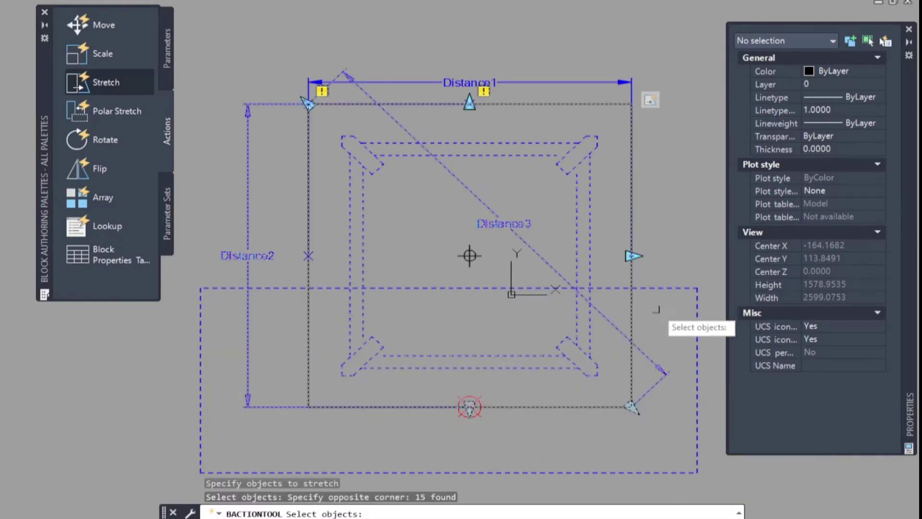
click(673, 307)
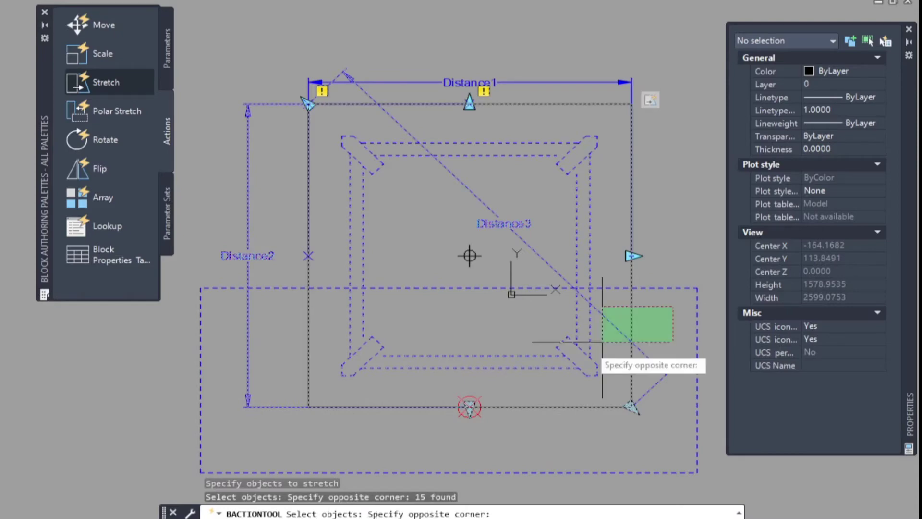
click(225, 448)
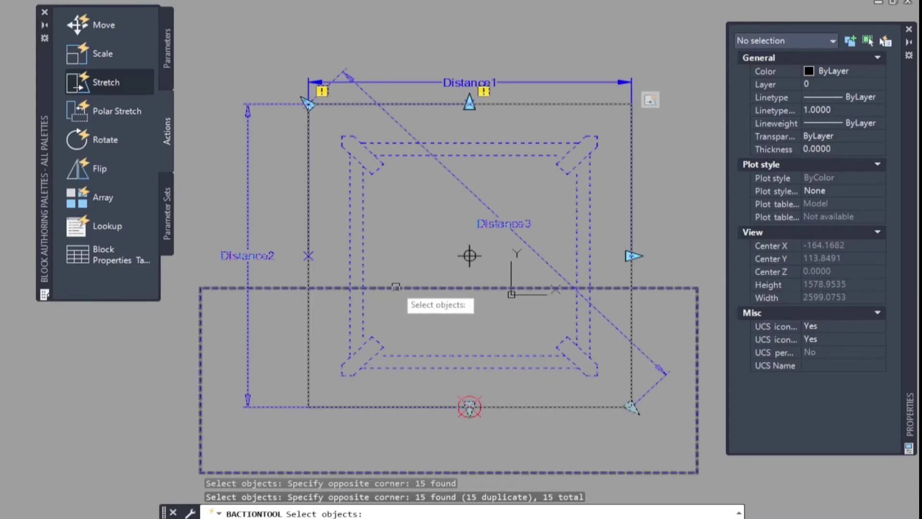
key(Return)
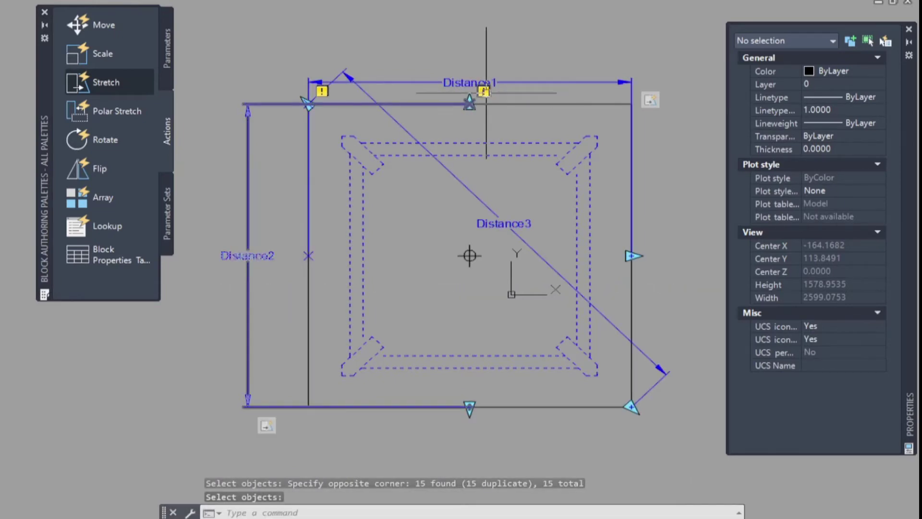
Step: Set the Distance2 parameter's number of grips to 1
click(475, 103)
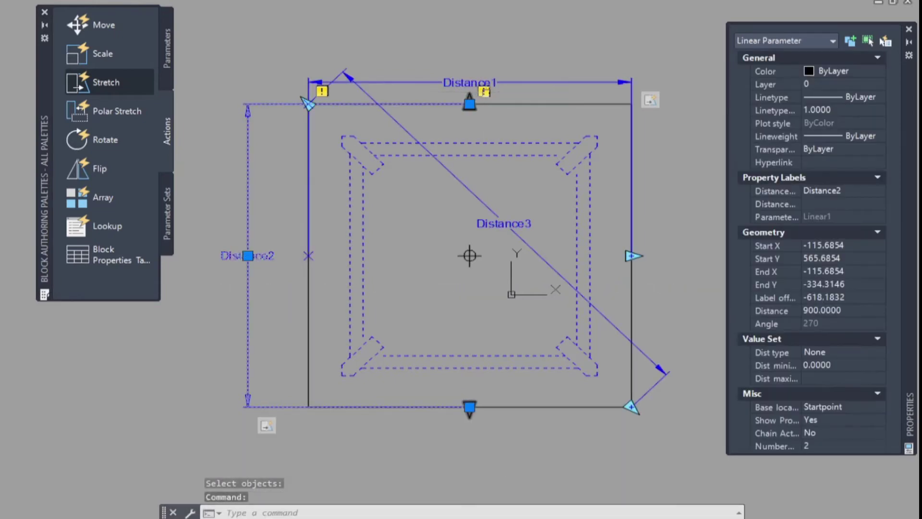
click(830, 447)
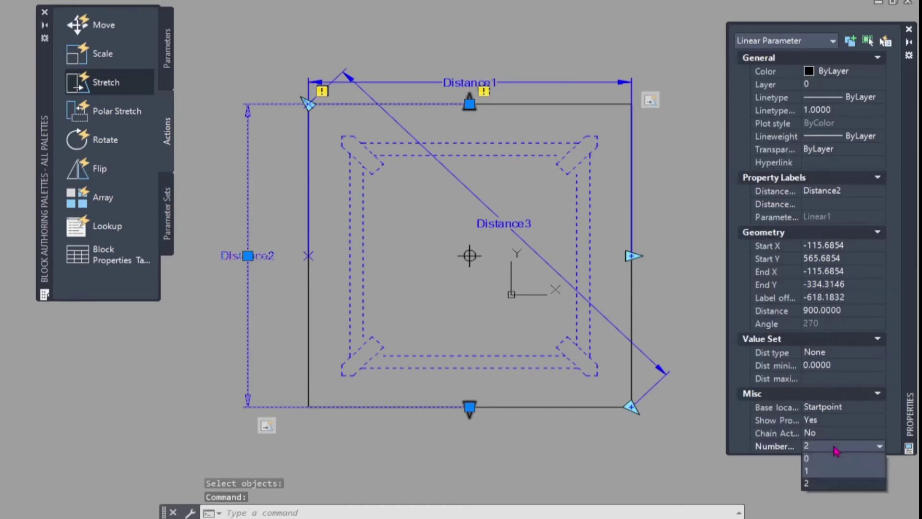
click(825, 471)
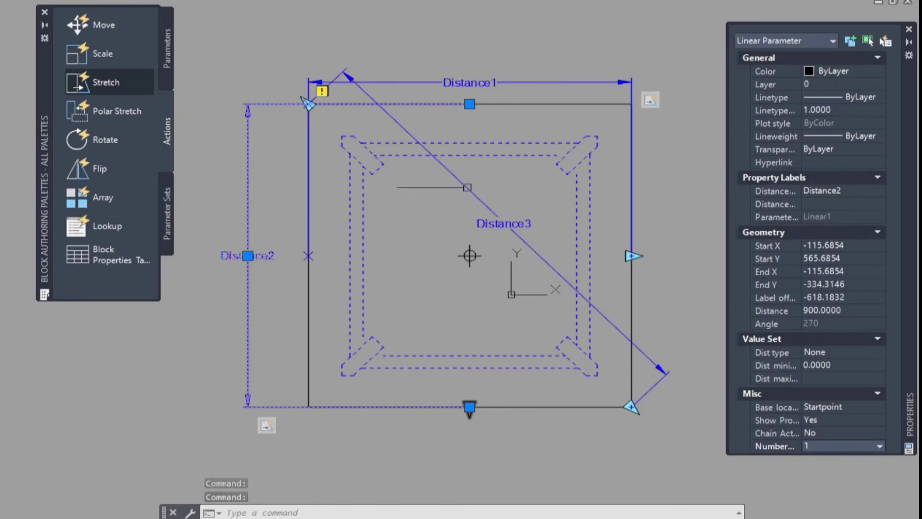
Step: Add a Stretch action to Distance3's lower-right endpoint, with a frame enclosing the table's lower-right corner and the objects crossing that corner selected
click(104, 82)
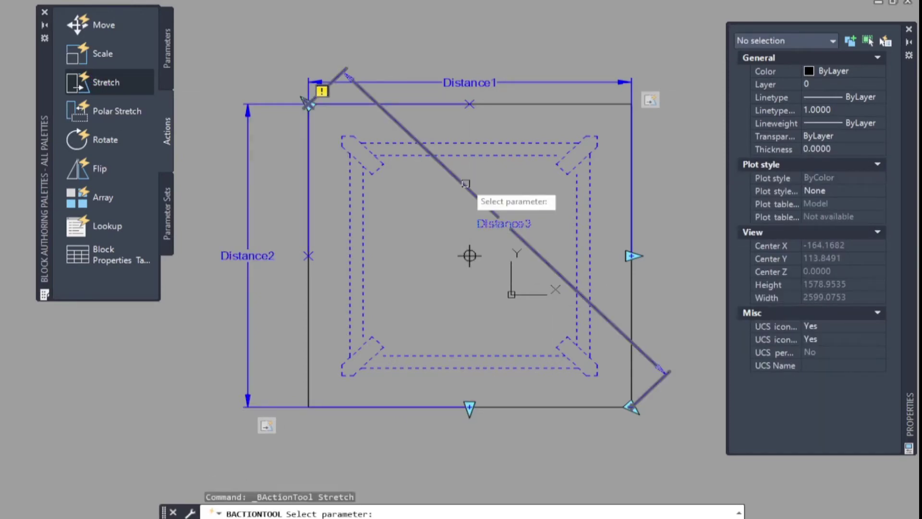
click(465, 183)
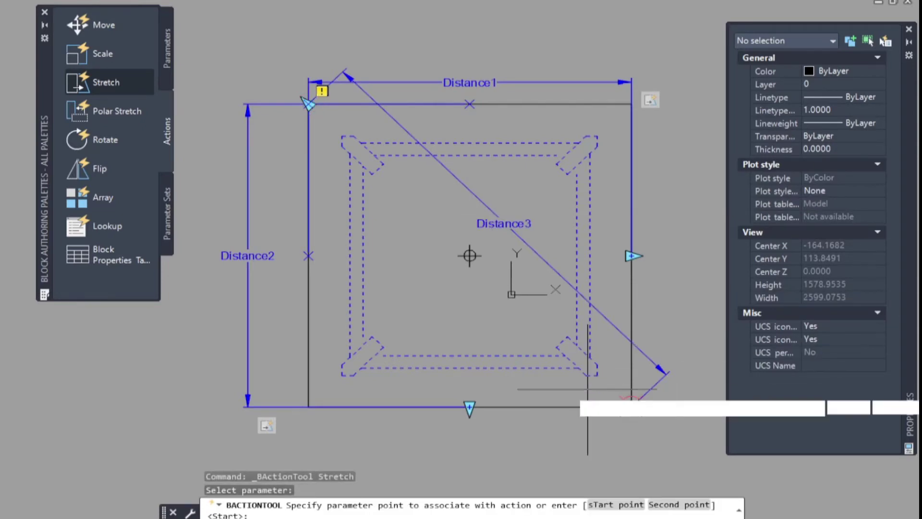
click(631, 407)
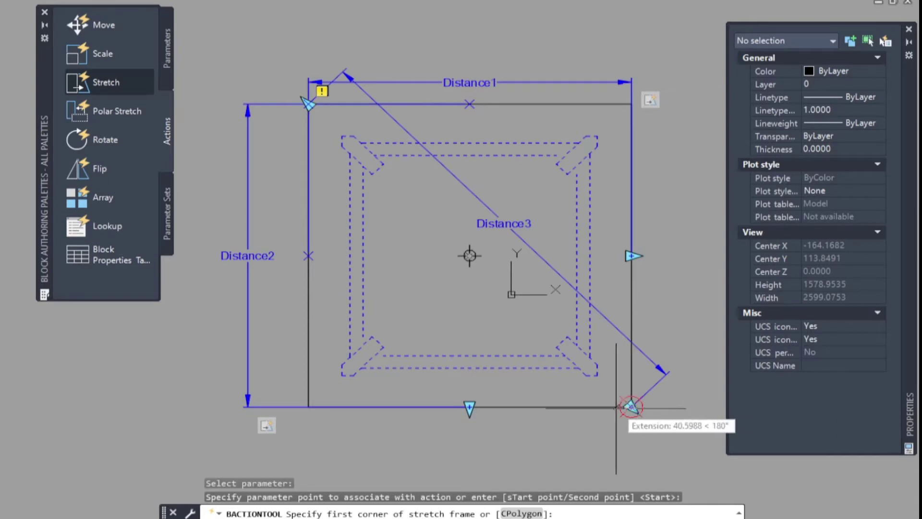
click(694, 459)
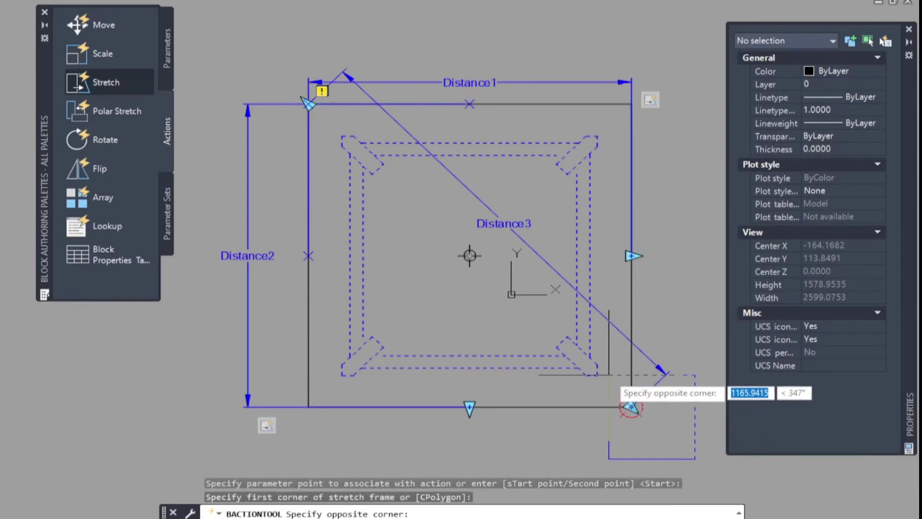
click(609, 374)
click(662, 434)
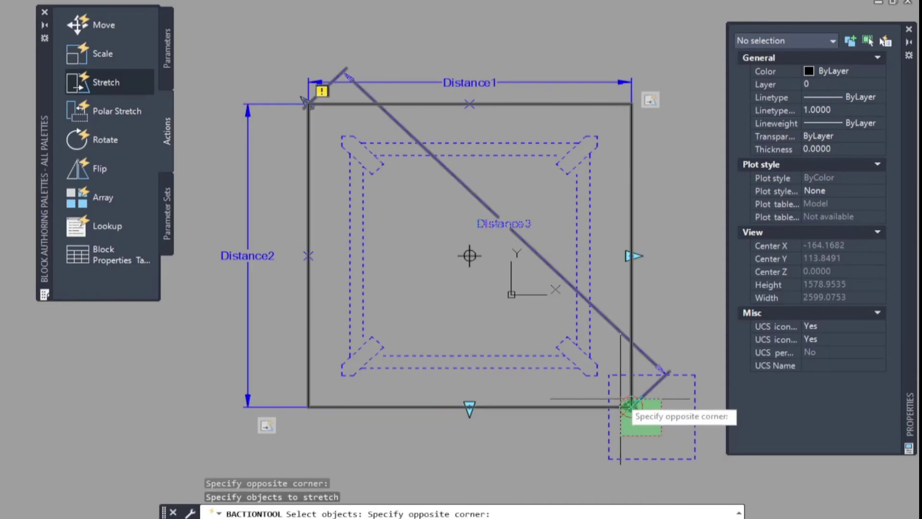
click(621, 387)
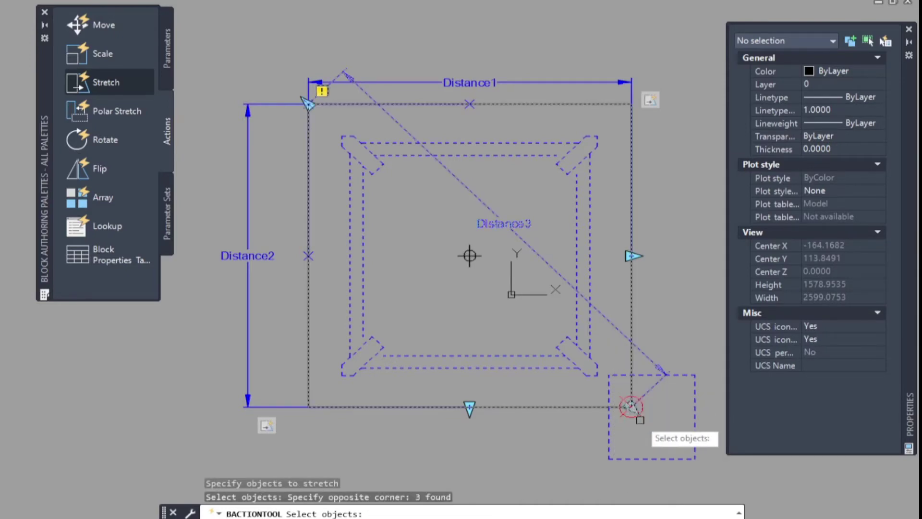
key(Return)
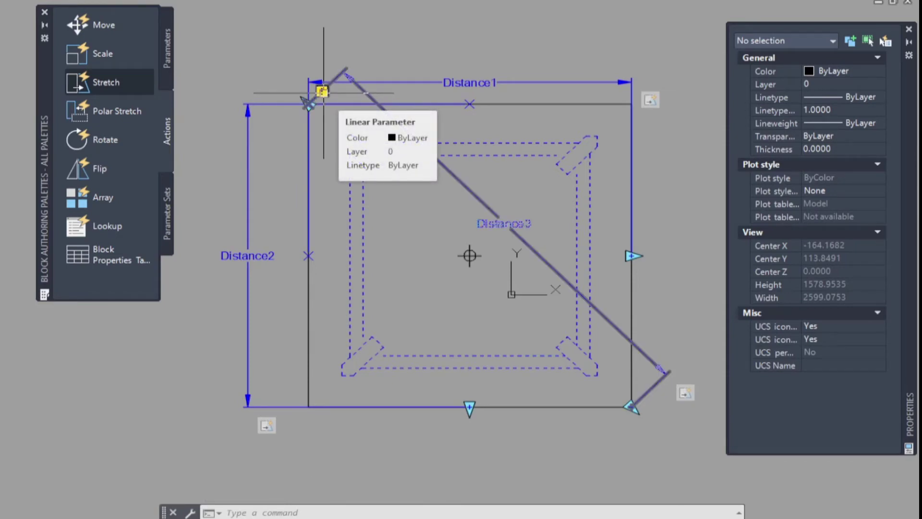
Step: Set the Distance3 parameter's number of grips to 1 and close the Block Editor, saving the changes
click(322, 91)
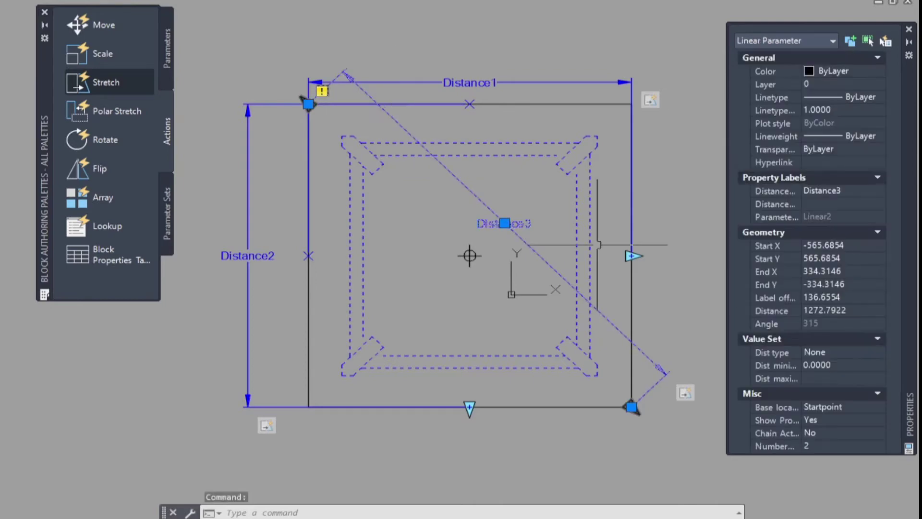
click(819, 447)
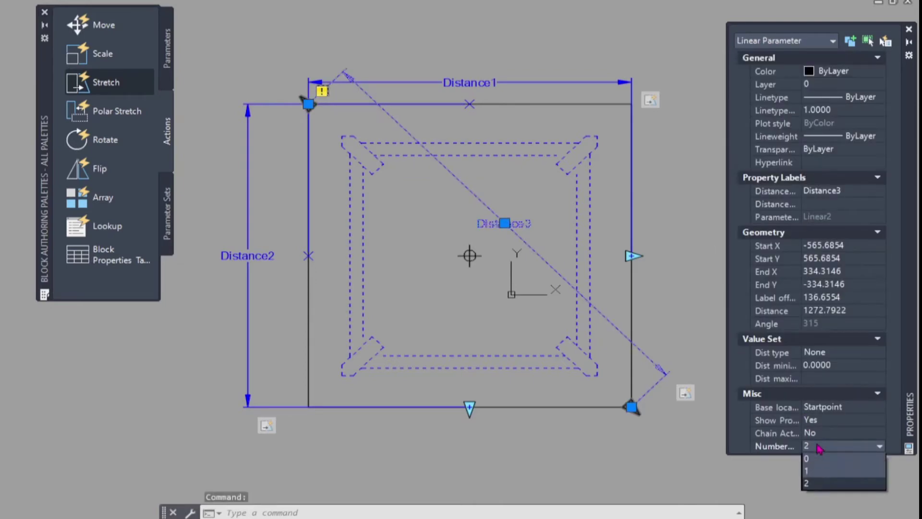
click(815, 471)
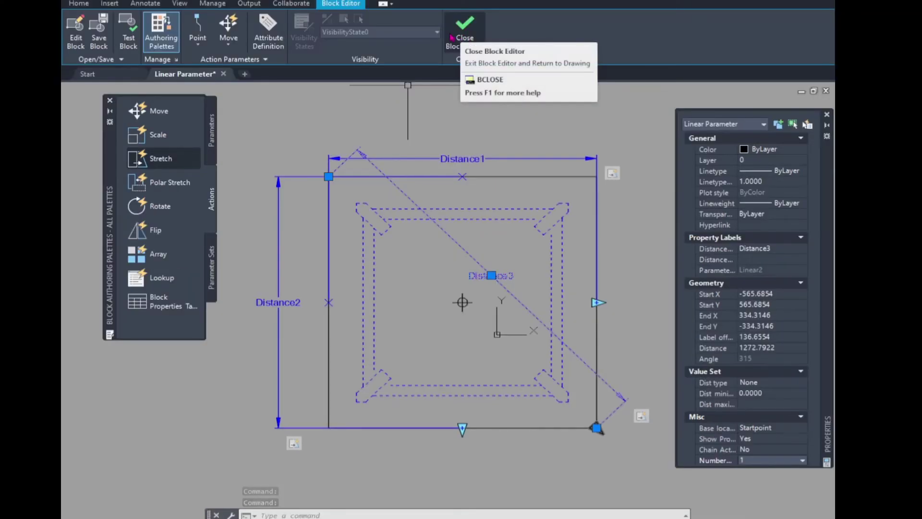
click(465, 35)
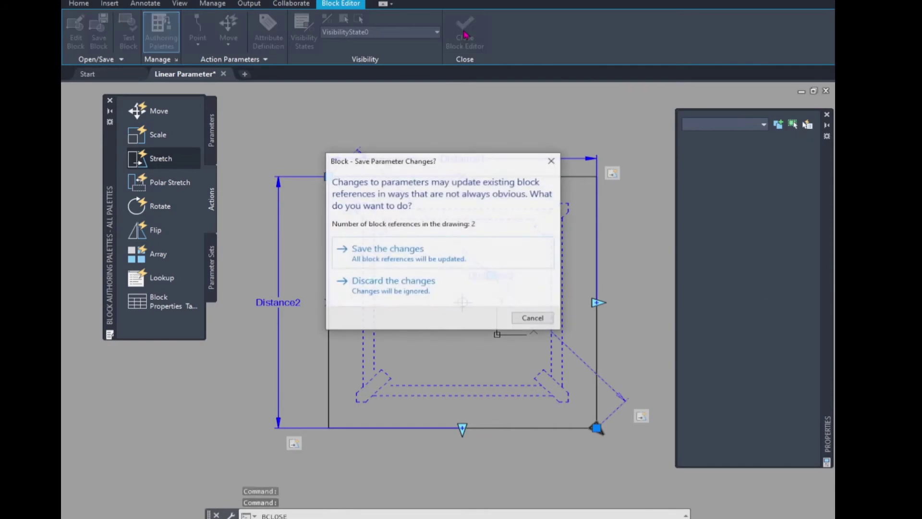
click(407, 260)
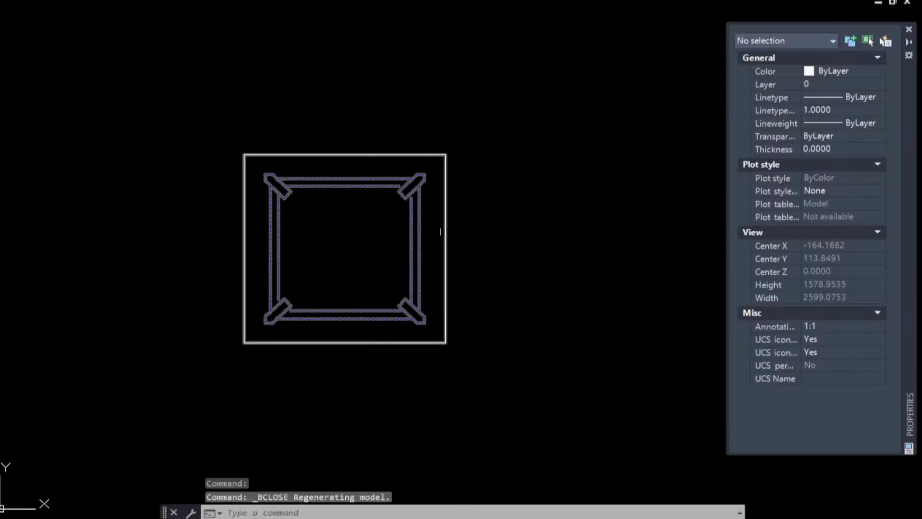
Step: Test the table block's right, bottom and lower-right corner stretch grips, cancelling each stretch
click(446, 225)
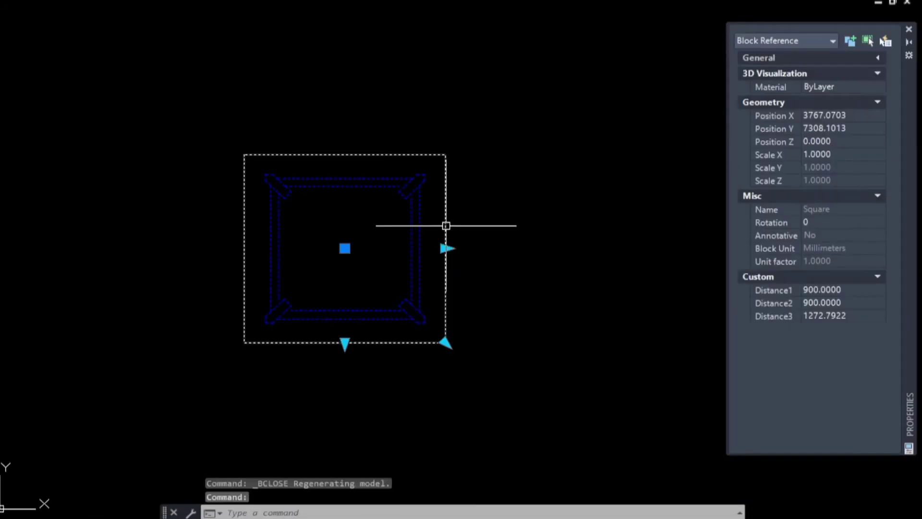
click(446, 248)
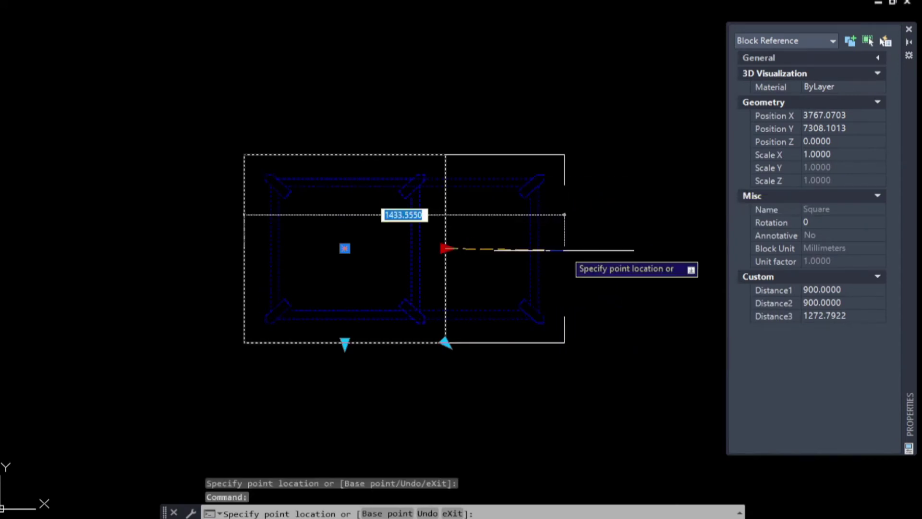
key(Escape)
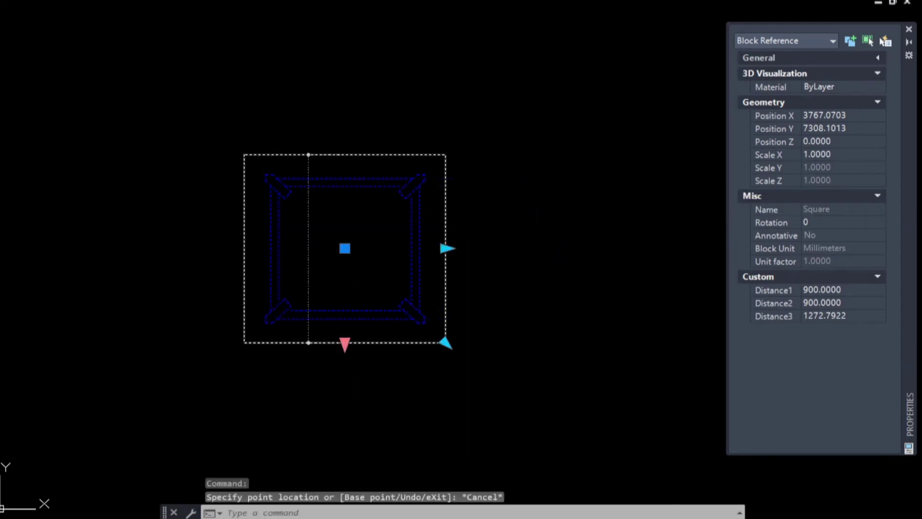
click(345, 342)
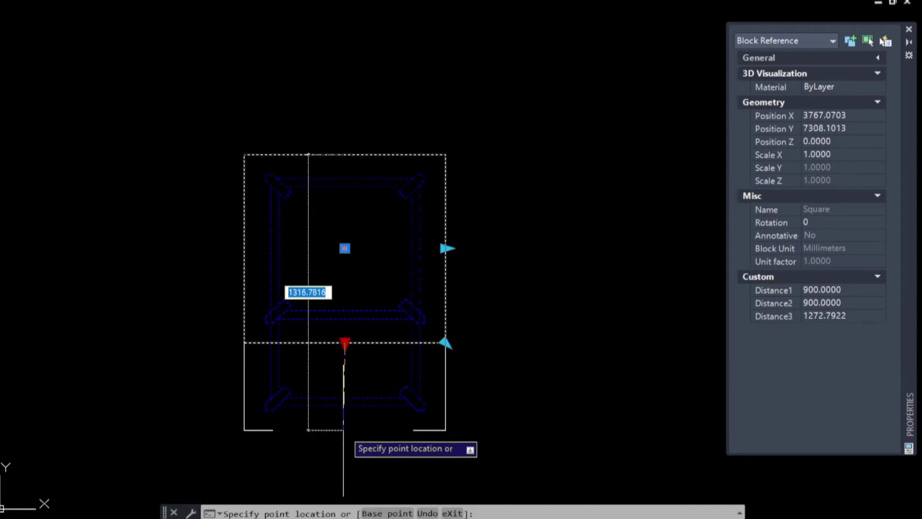
key(Escape)
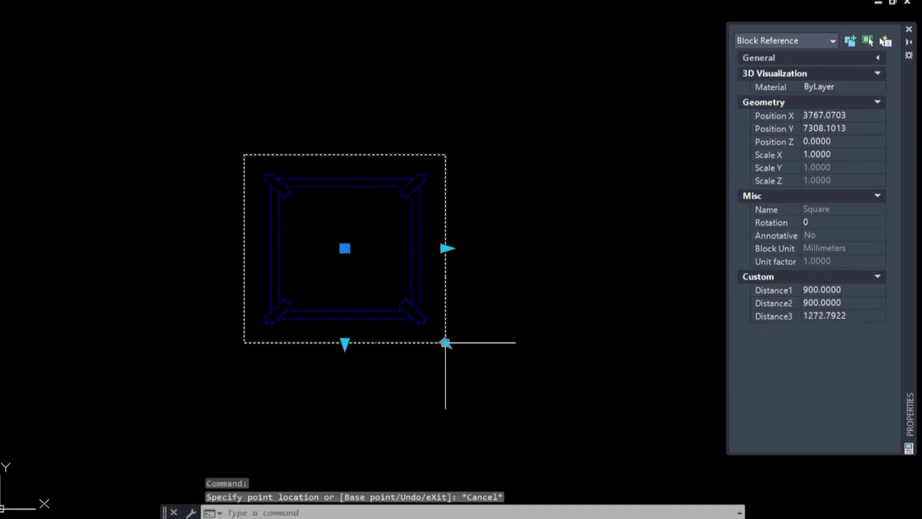
click(446, 342)
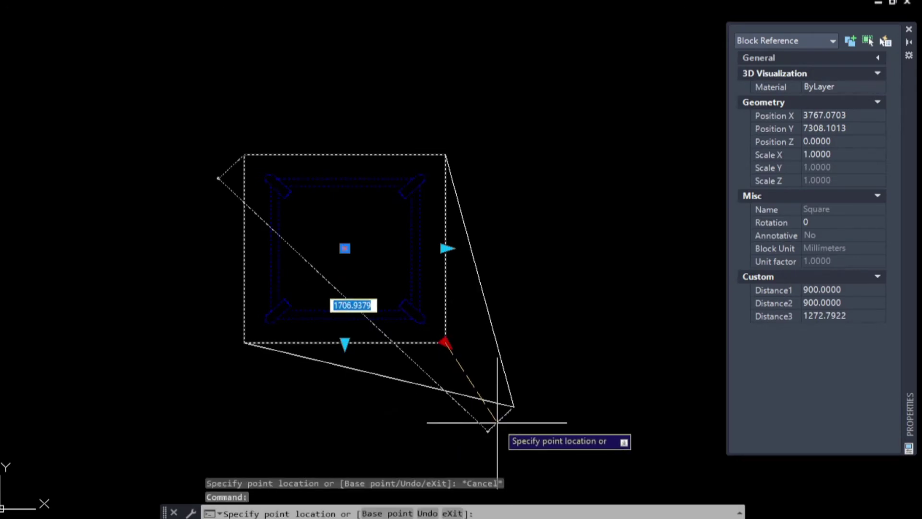
key(Escape)
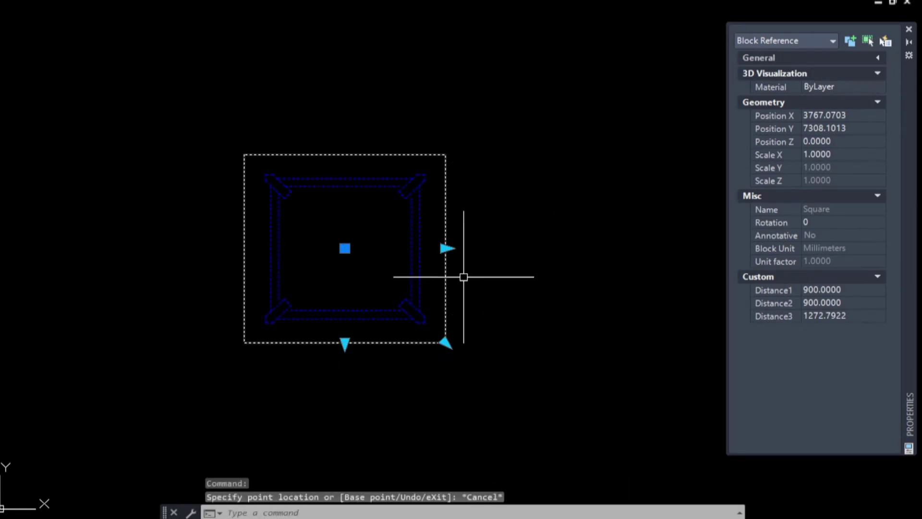
Step: Reopen the Square block for editing and set the Distance1 parameter's distance type to List
double_click(449, 231)
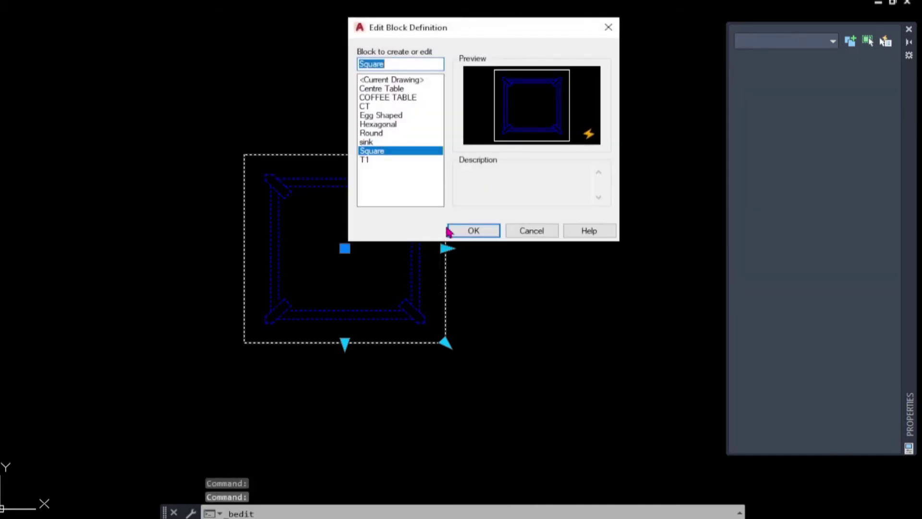
click(478, 231)
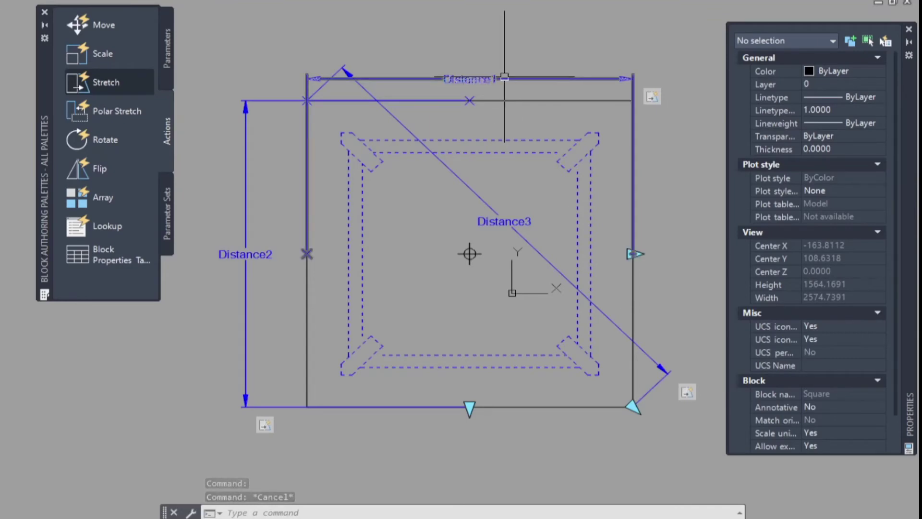
click(504, 77)
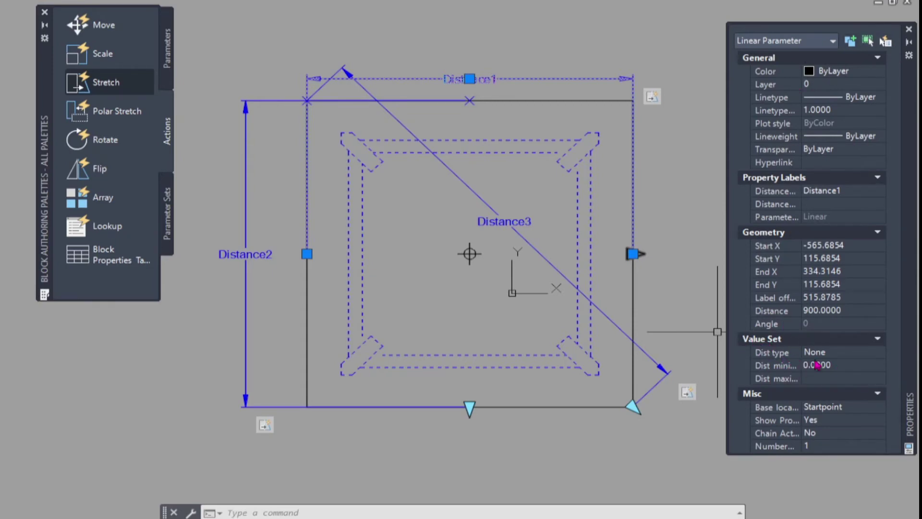
click(872, 355)
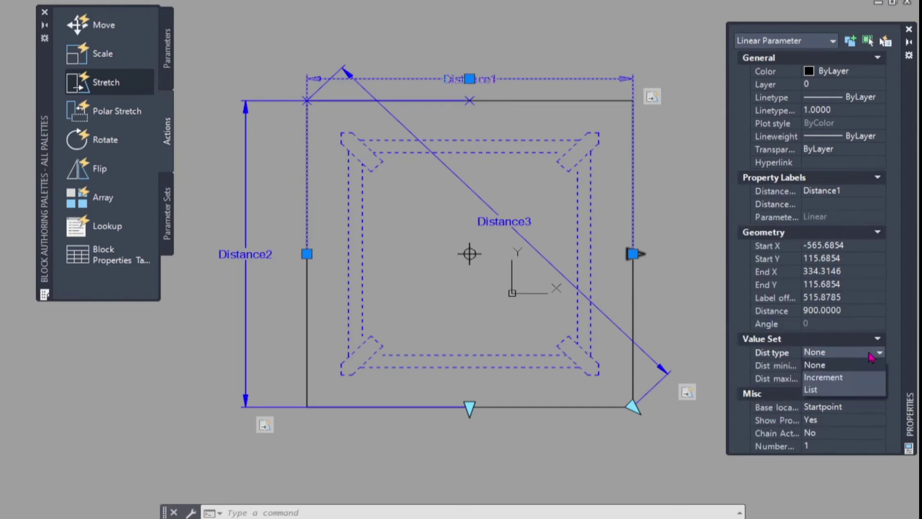
click(825, 390)
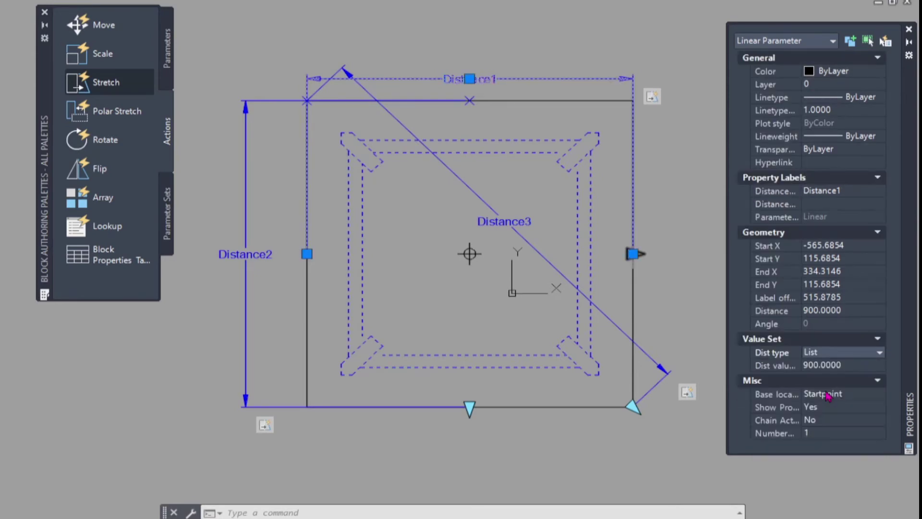
Step: Add the distances 600, 1200 and 2000 to Distance1's value list
click(857, 366)
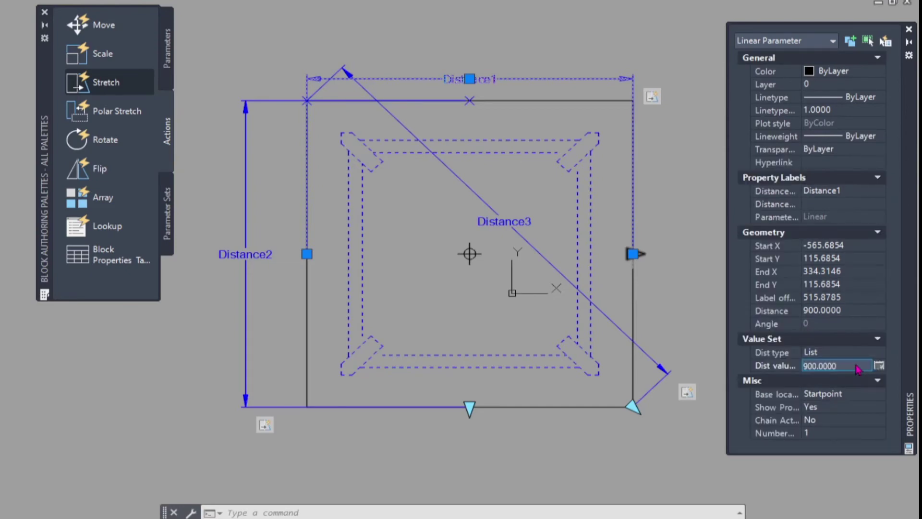
click(879, 366)
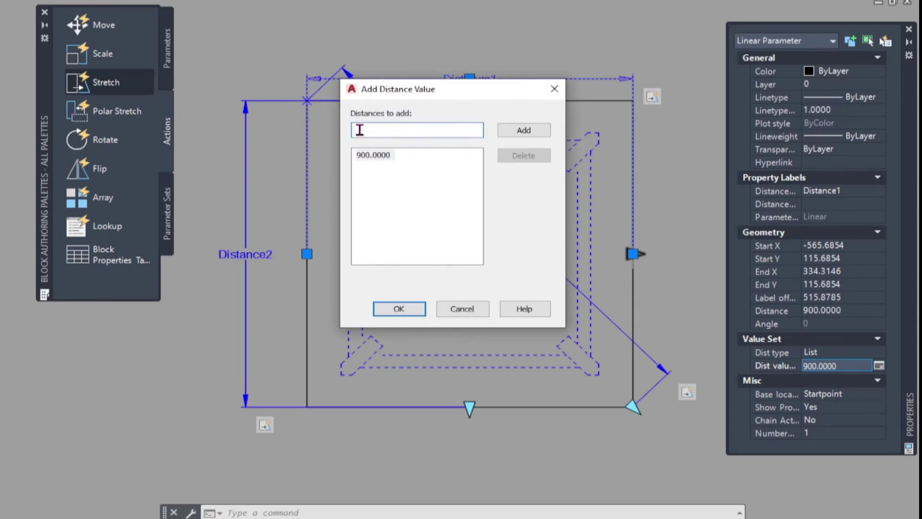
text(600)
click(524, 131)
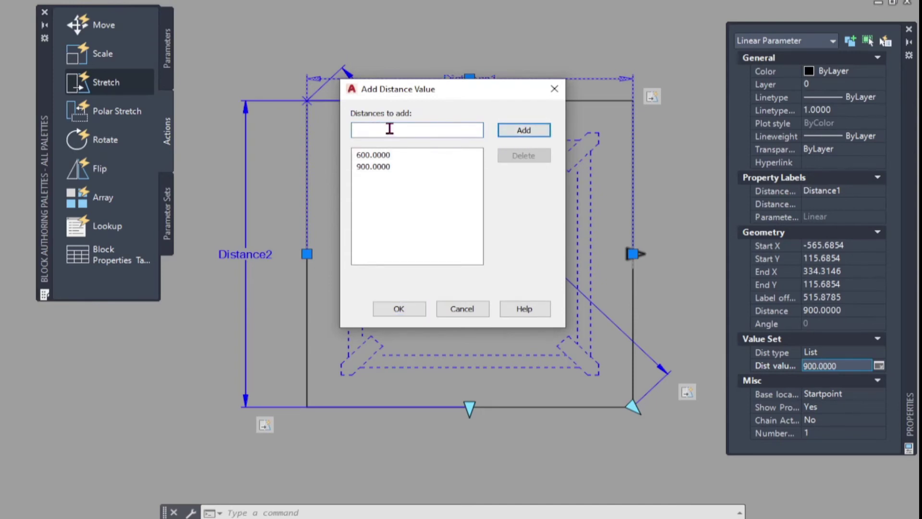
text(1200)
click(524, 130)
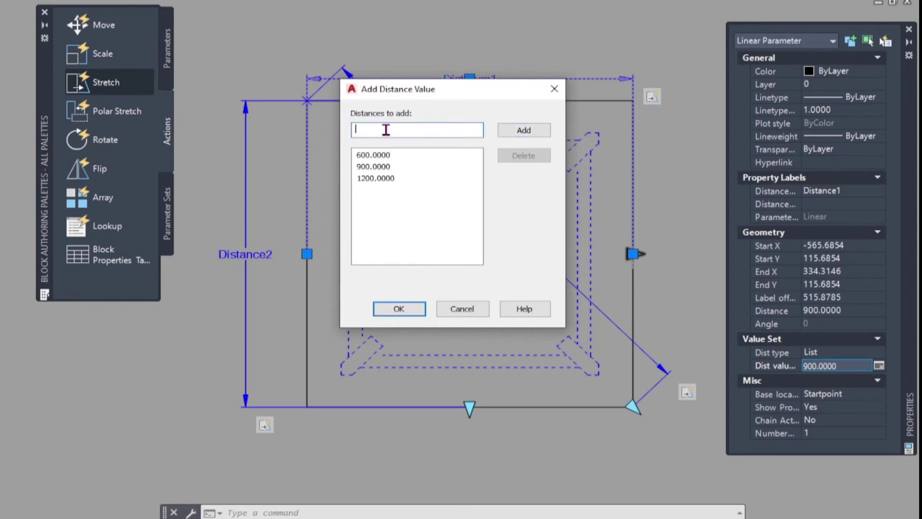
text(2)
click(524, 130)
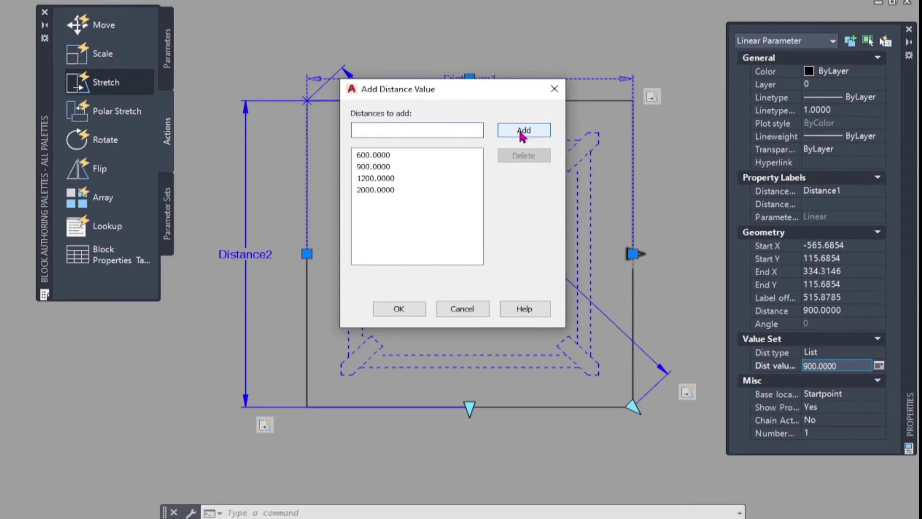
Step: Replace 600 with 750 in Distance1's value list and close the Block Editor, saving the changes
click(361, 157)
click(523, 157)
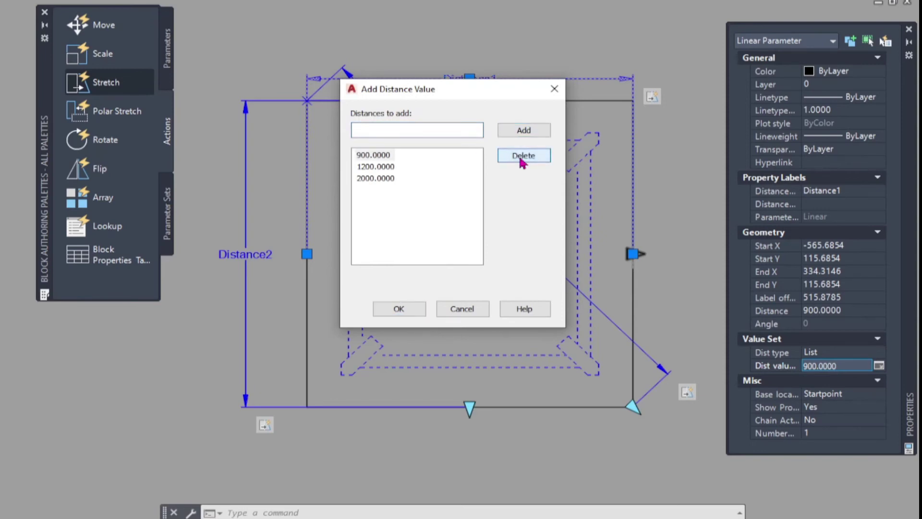
click(371, 130)
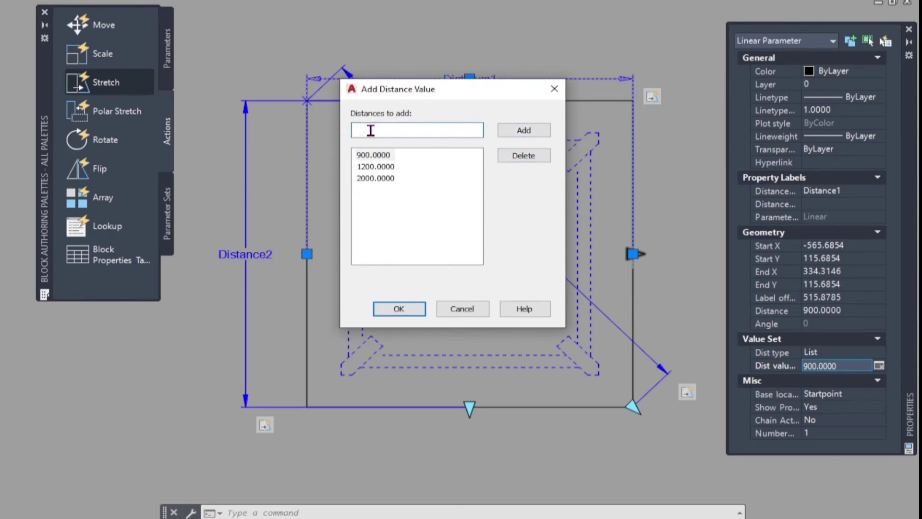
text(75)
click(530, 130)
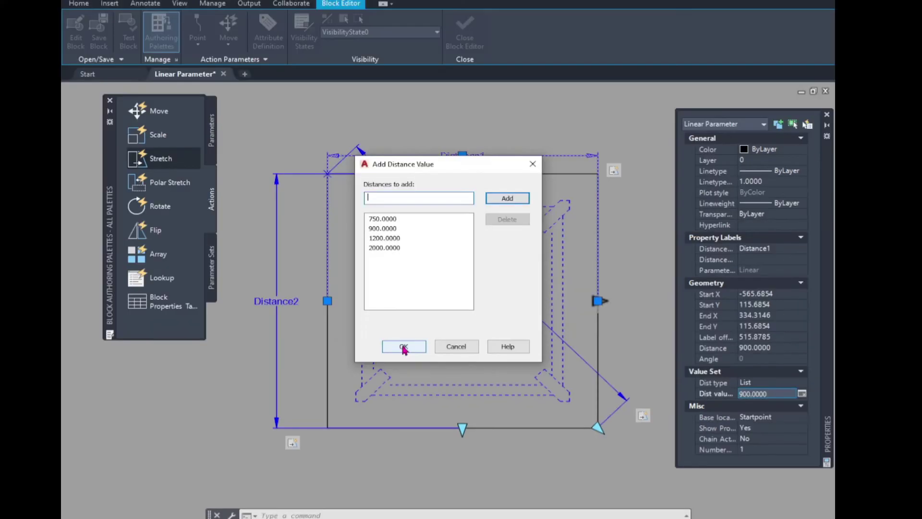
click(398, 310)
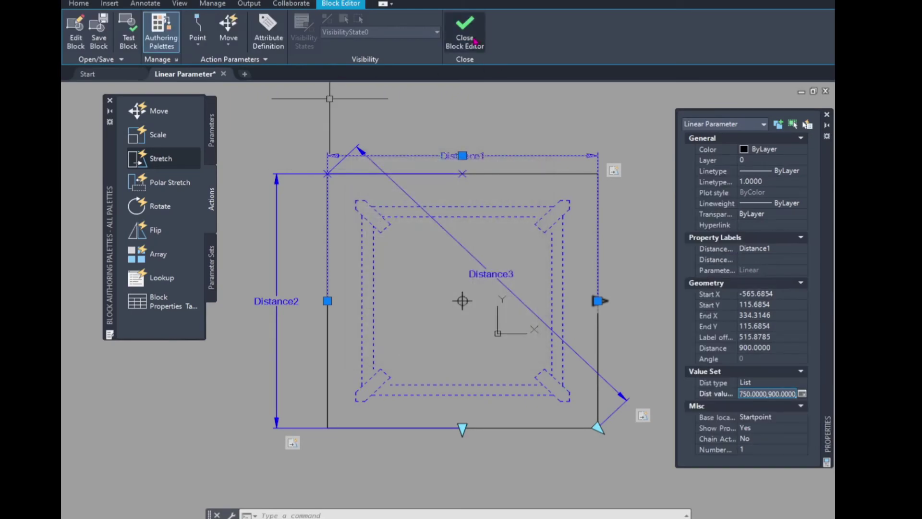
click(462, 42)
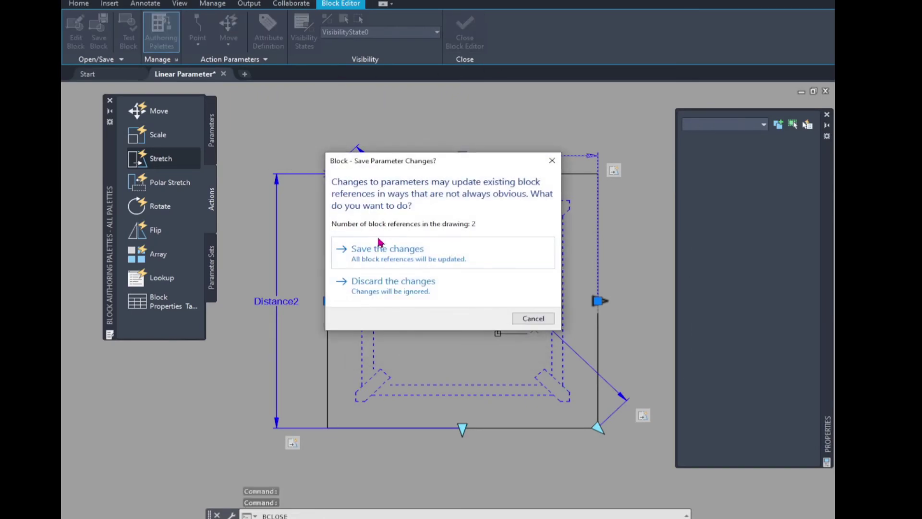
click(385, 255)
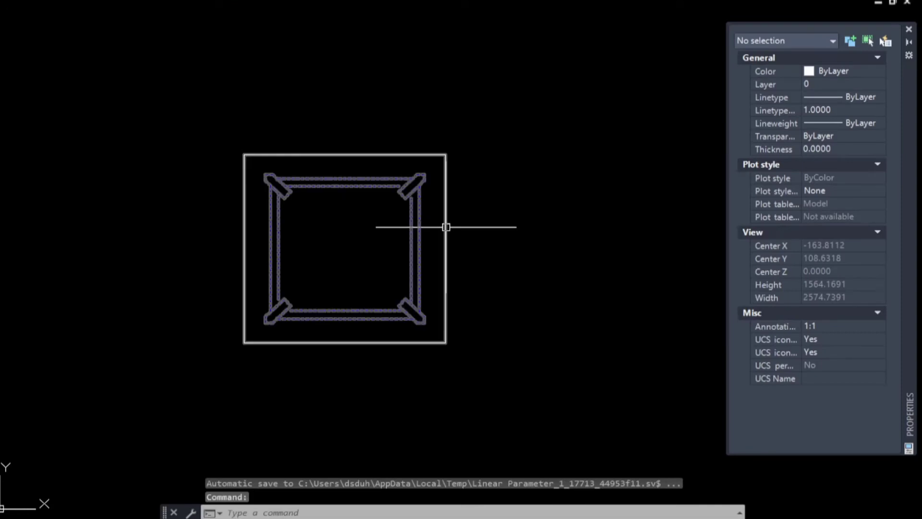
Step: Test the table block's width stretch grip against its preset list distances, cancelling the stretch
click(436, 280)
click(446, 249)
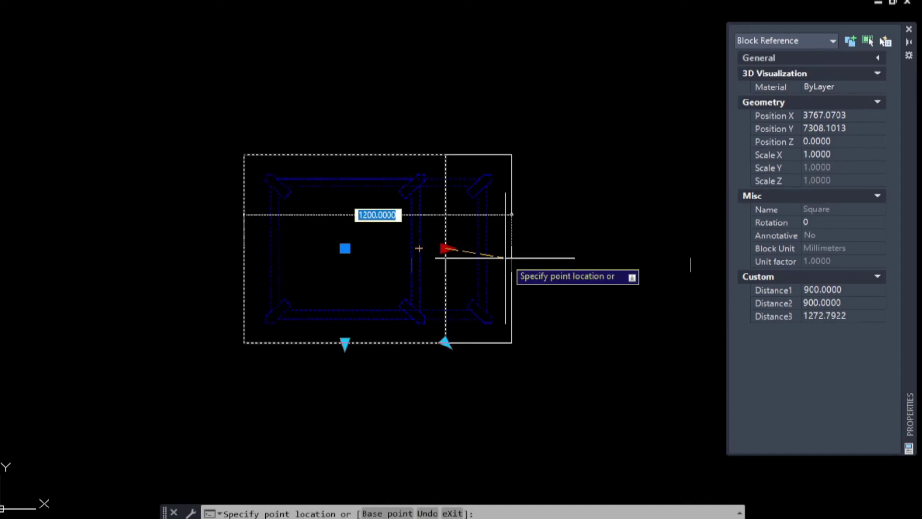
key(Escape)
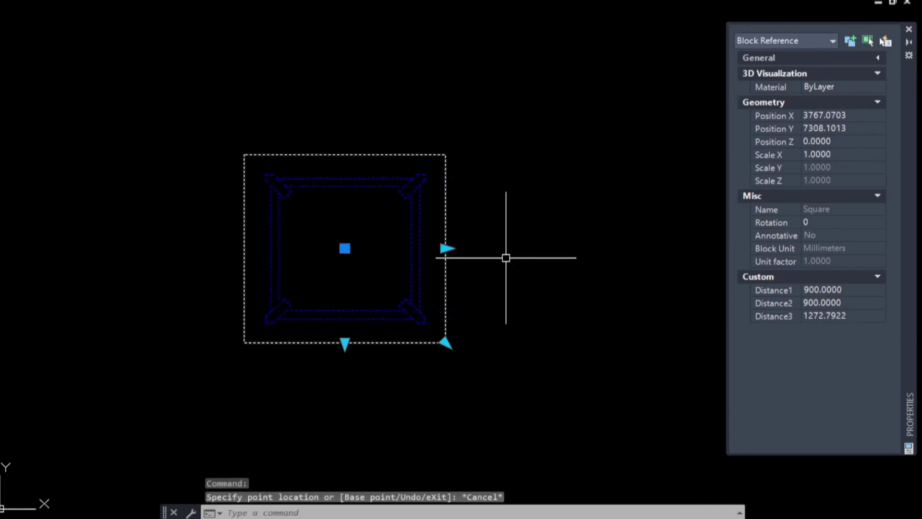
Step: Reopen the Square block for editing and set the Distance2 parameter's distance type to Increment
double_click(451, 205)
click(473, 230)
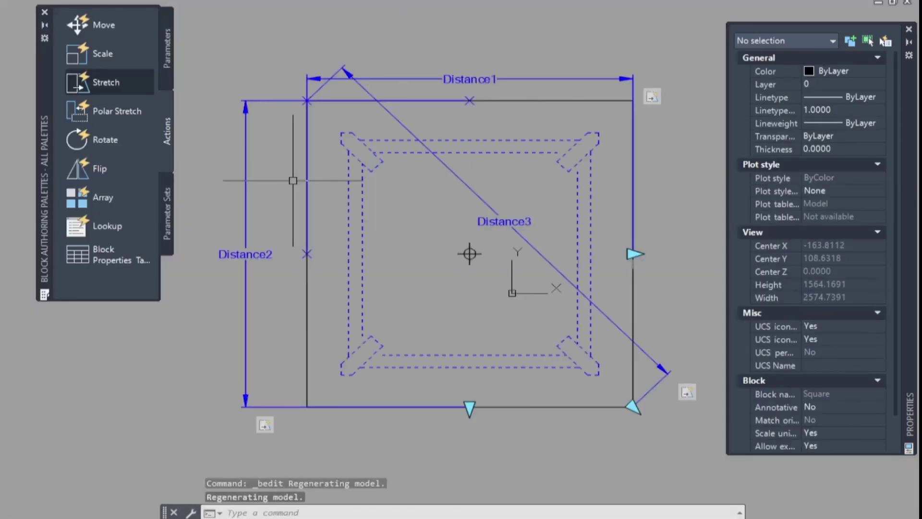
click(246, 186)
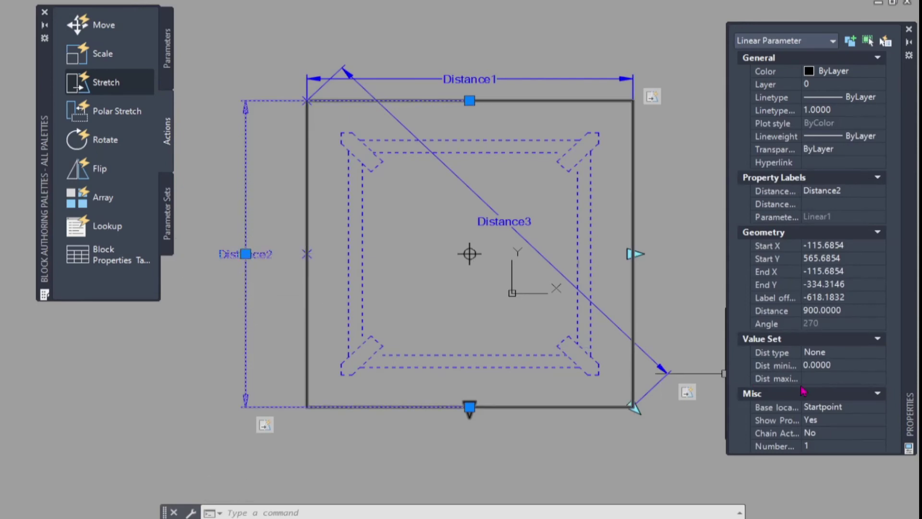
click(853, 353)
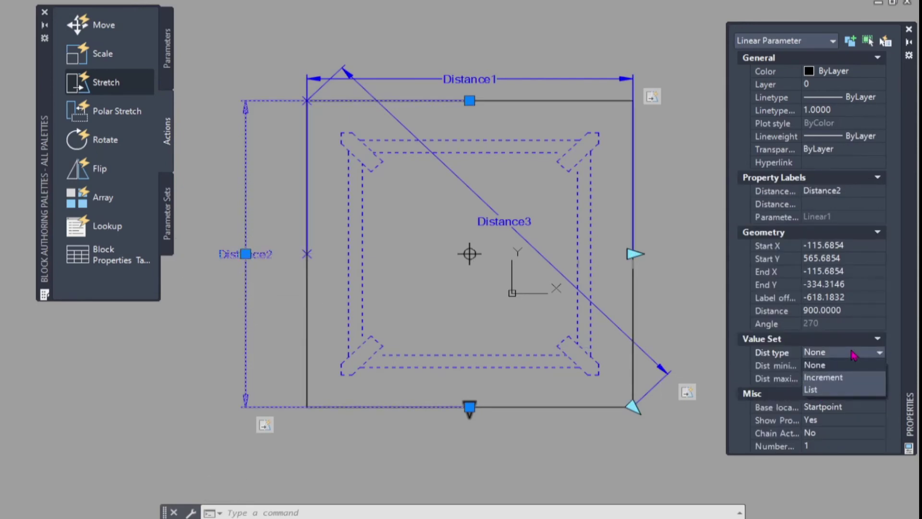
click(836, 377)
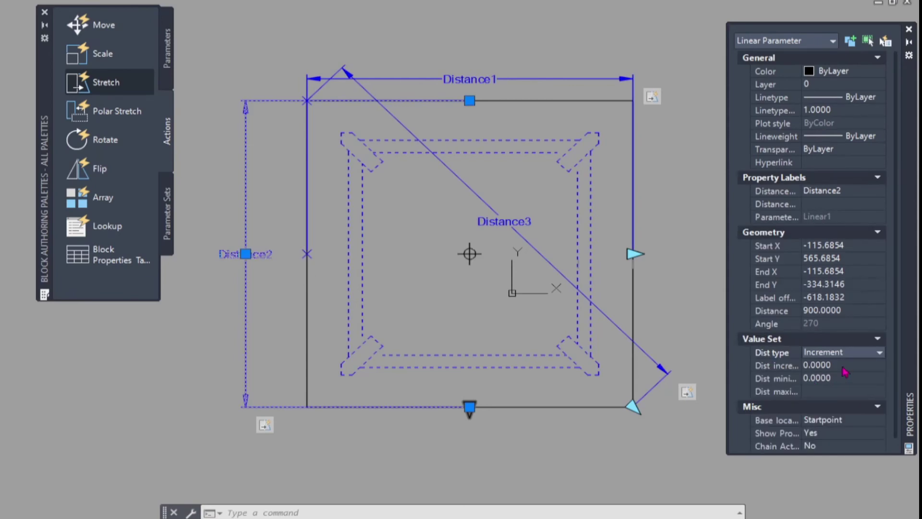
Step: Set Distance2's increment to 125, minimum to 650 and maximum to 1150, and close the Block Editor, saving the changes
click(842, 366)
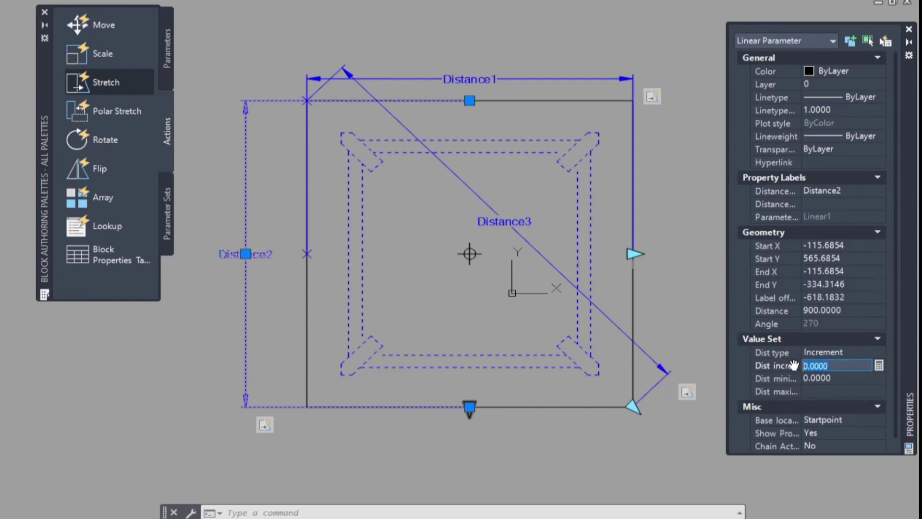
text(125)
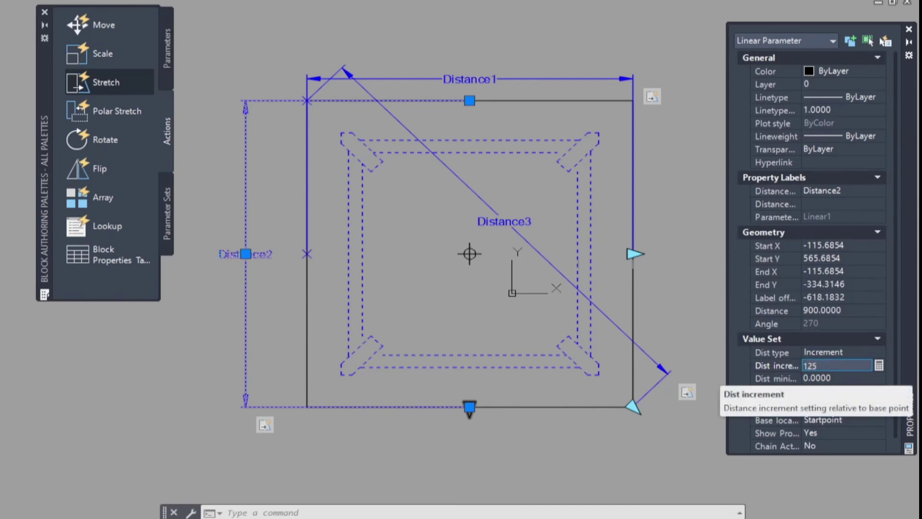
click(844, 378)
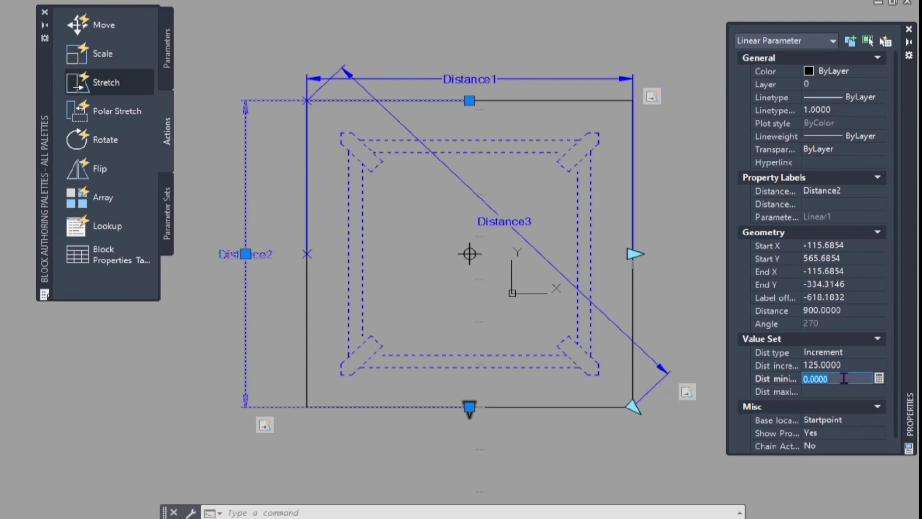
text(650)
click(816, 391)
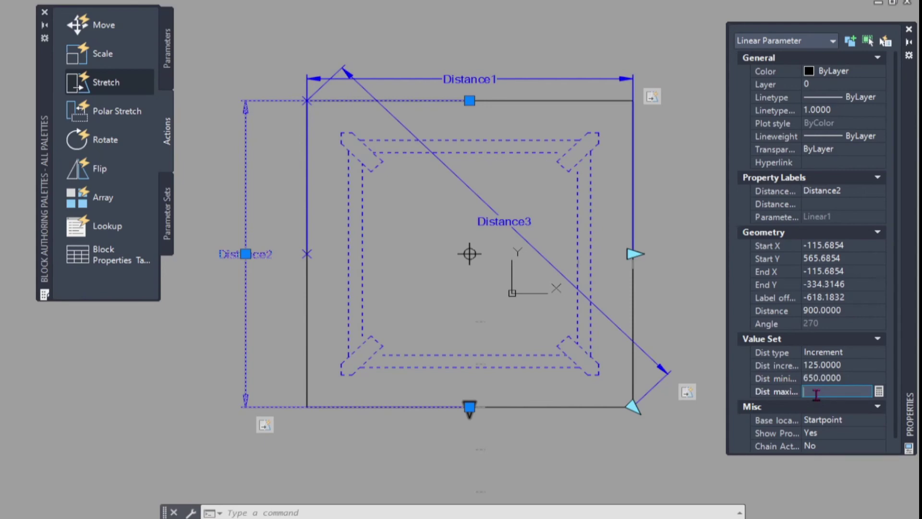
text(1)
key(Return)
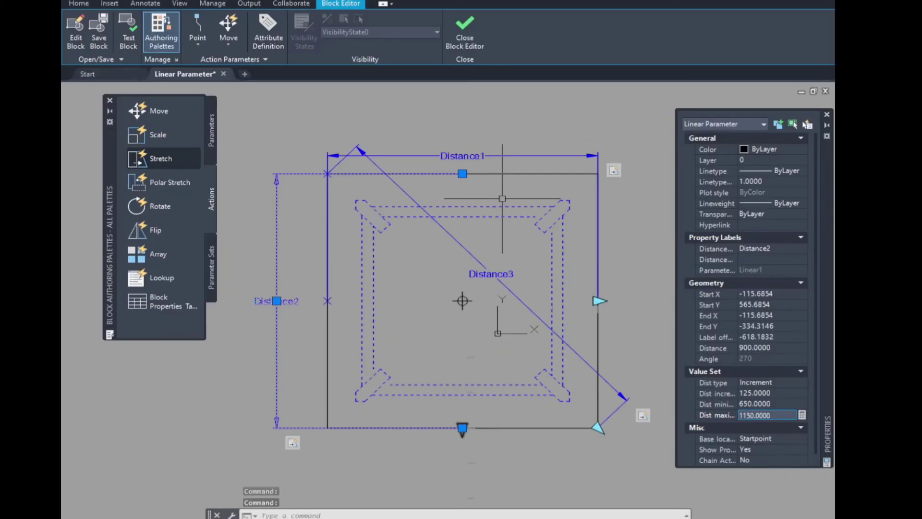
click(465, 44)
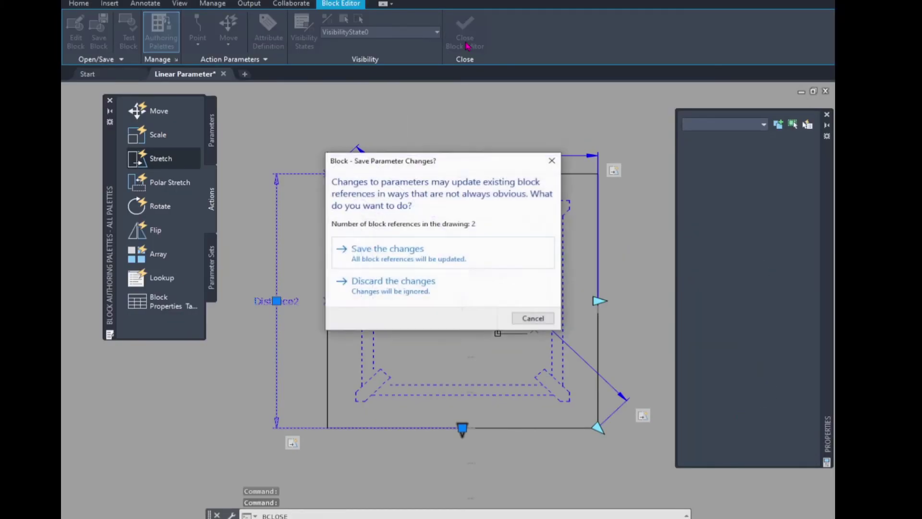
click(410, 250)
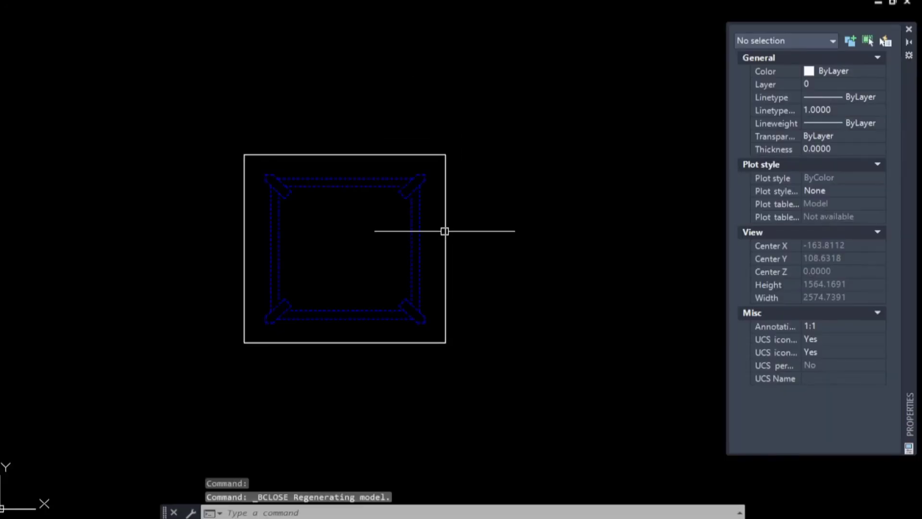
Step: Test the table block's width grip and its incremental depth grip, cancelling both stretches and clearing the selection
click(444, 231)
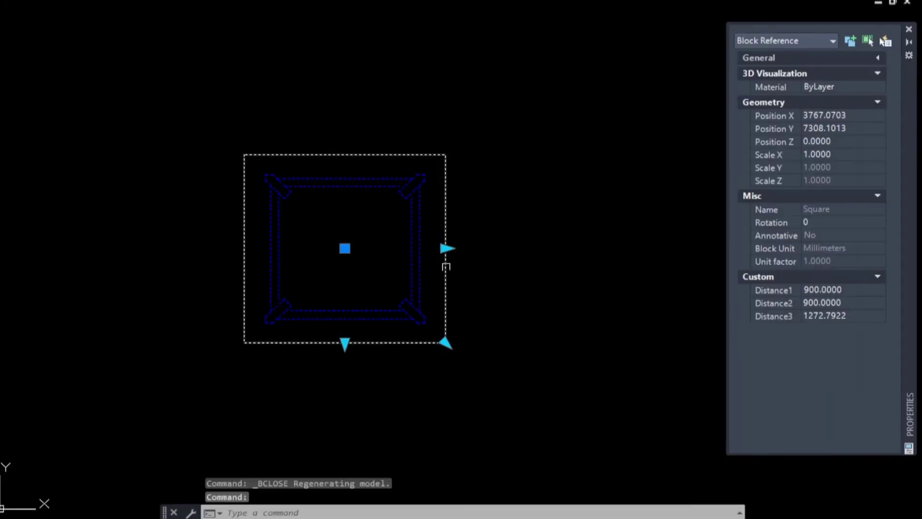
click(445, 248)
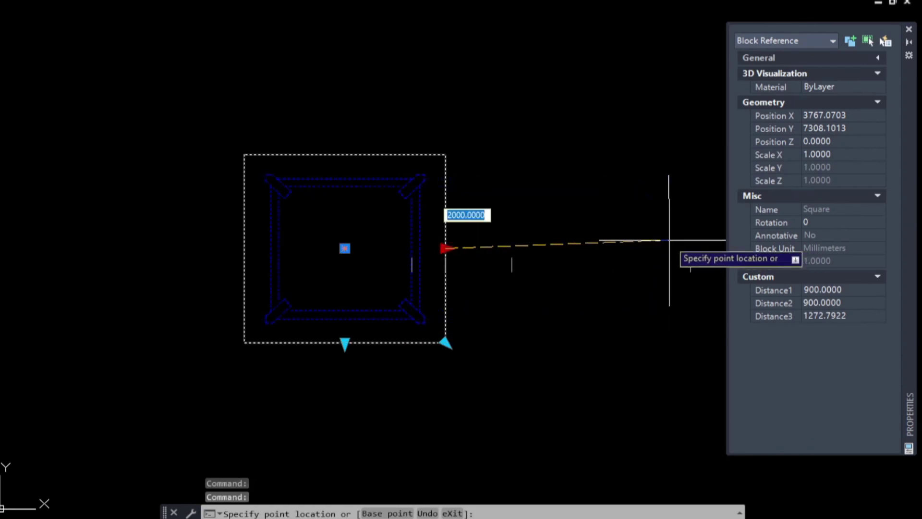
key(Escape)
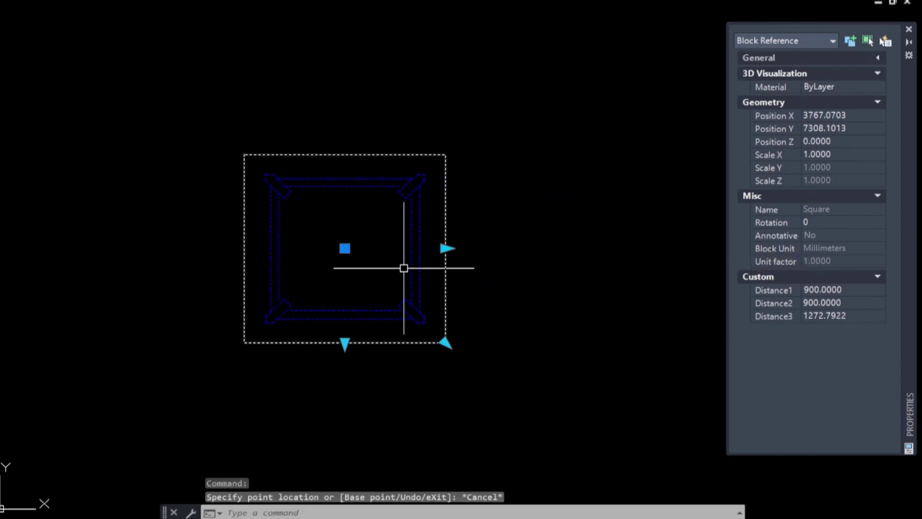
click(344, 344)
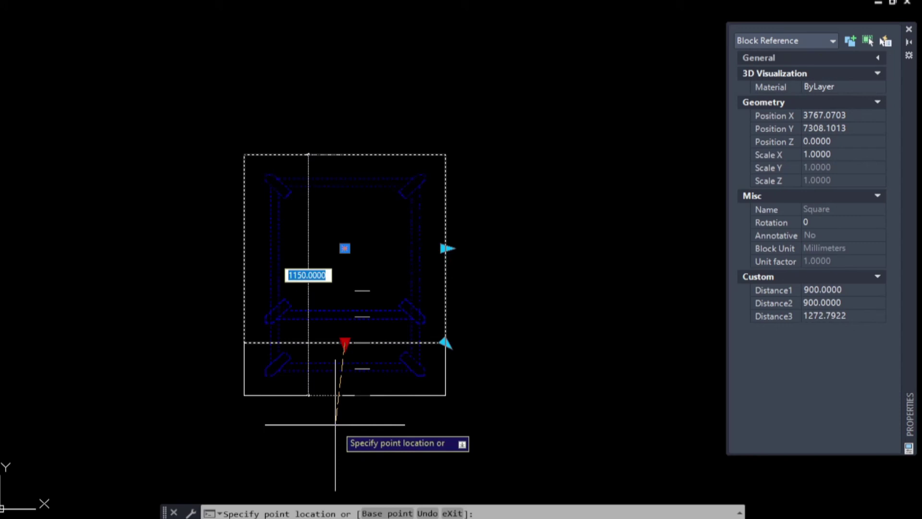
key(Escape)
key(Escape)
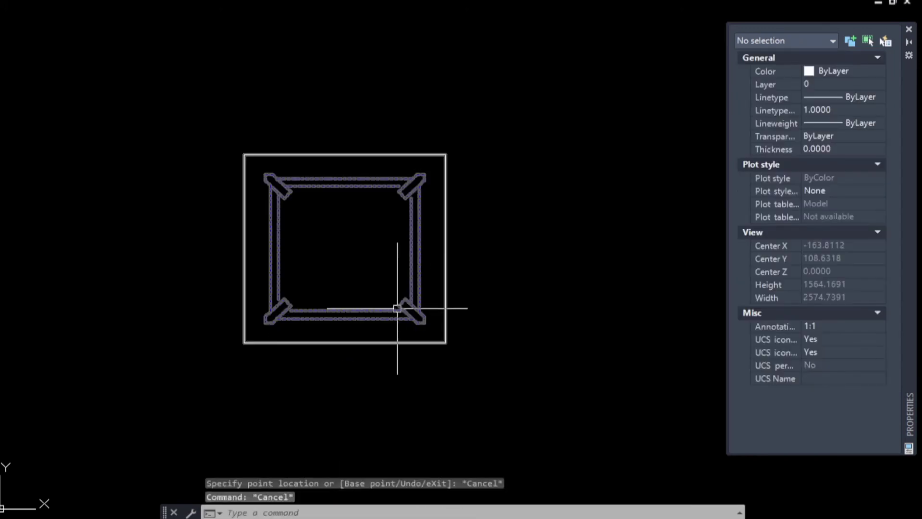